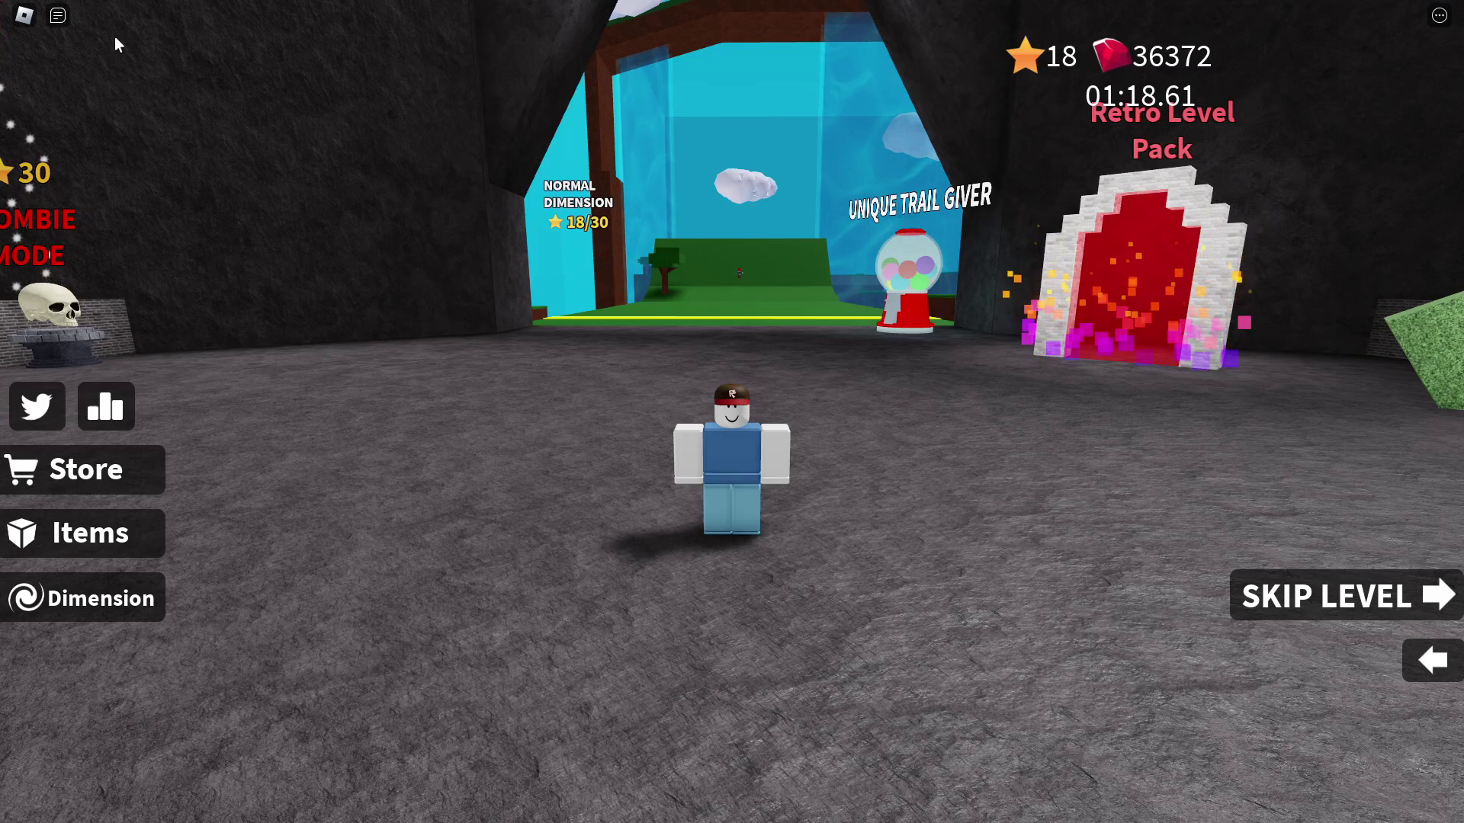
Step: Show the performance stats overlay (about 60 FPS) and run the character up to the green tunnel
key("shift+F5")
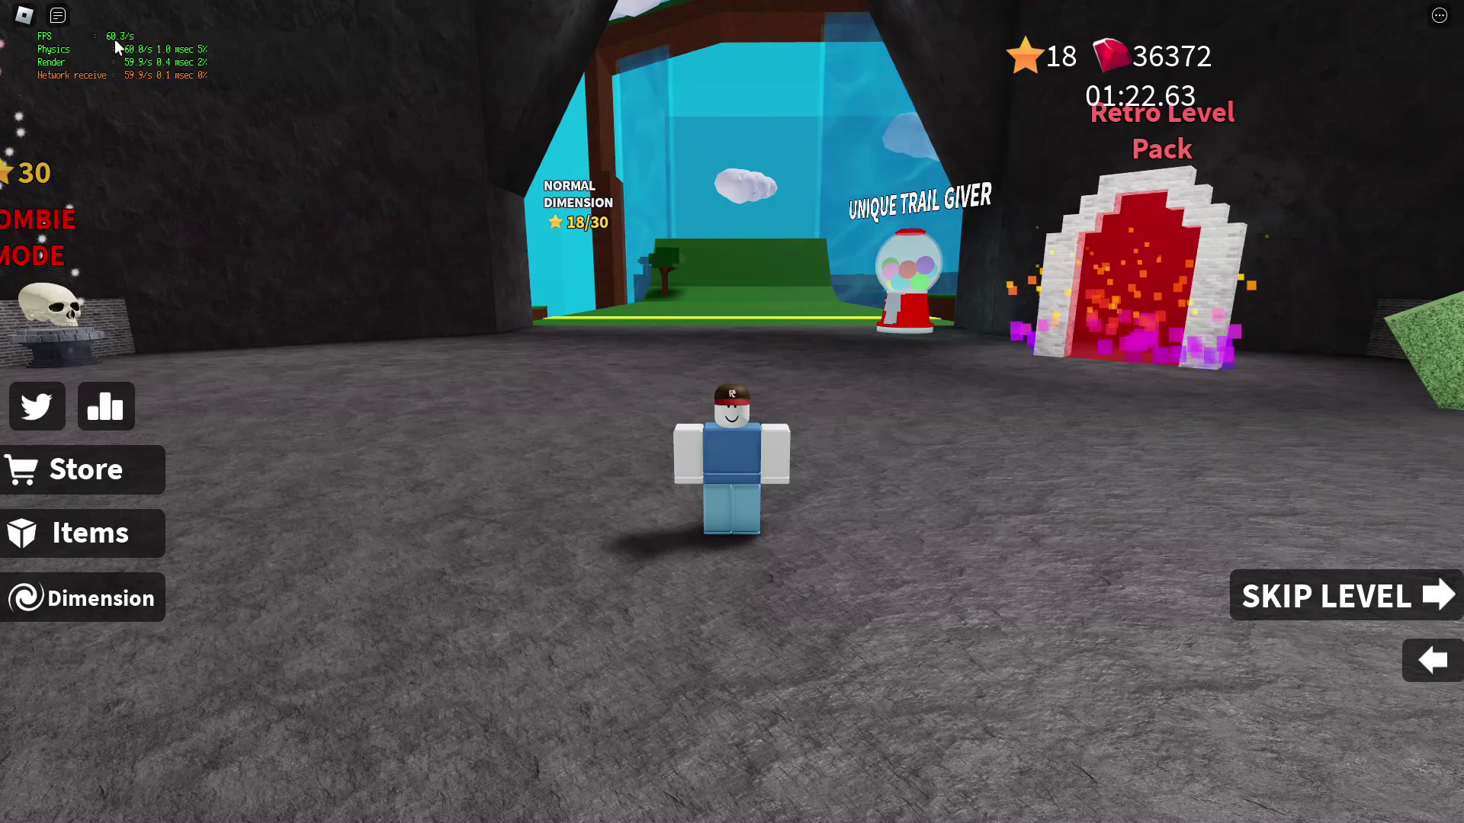
key("w")
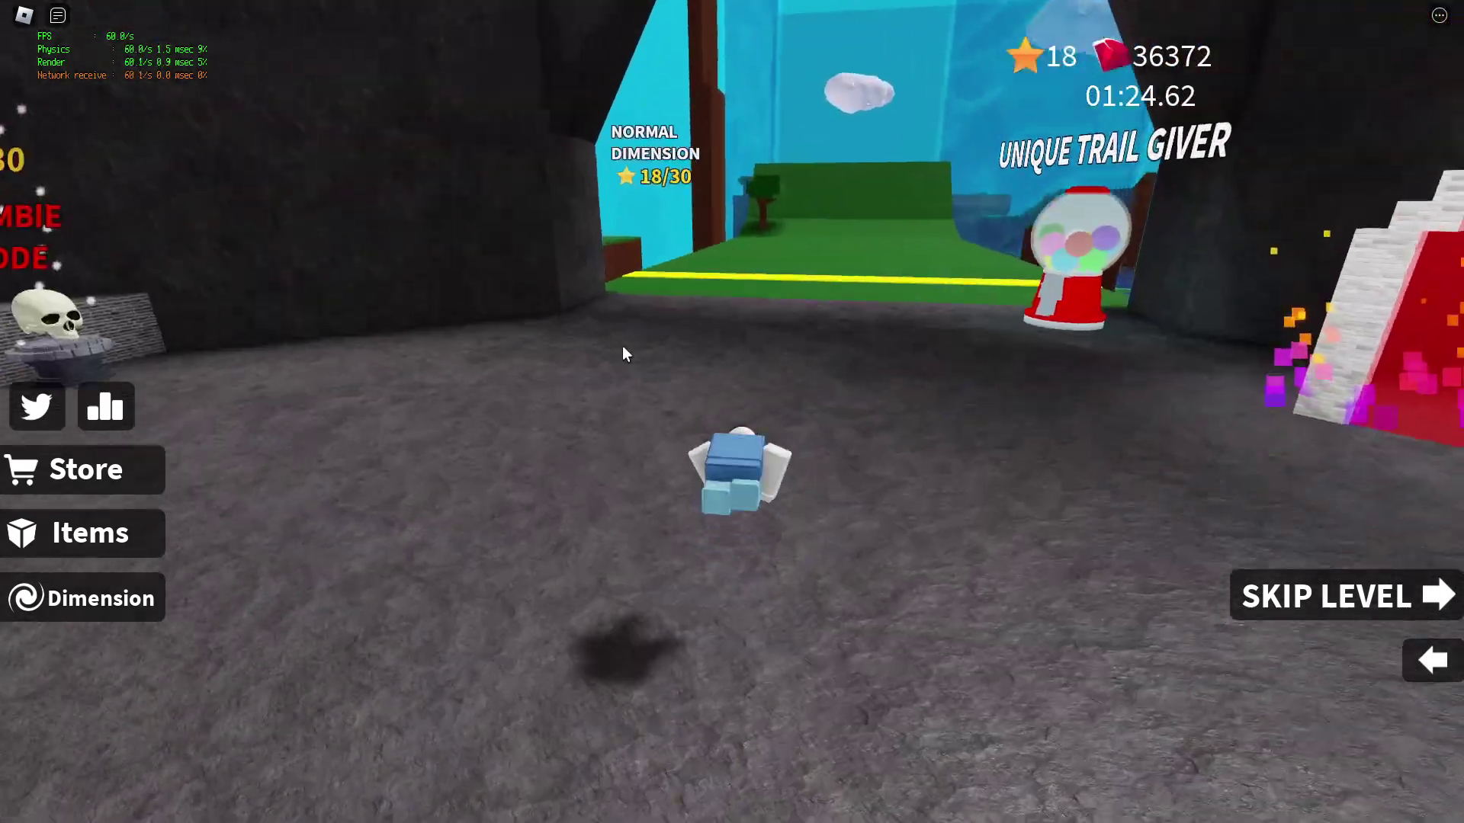
key("w")
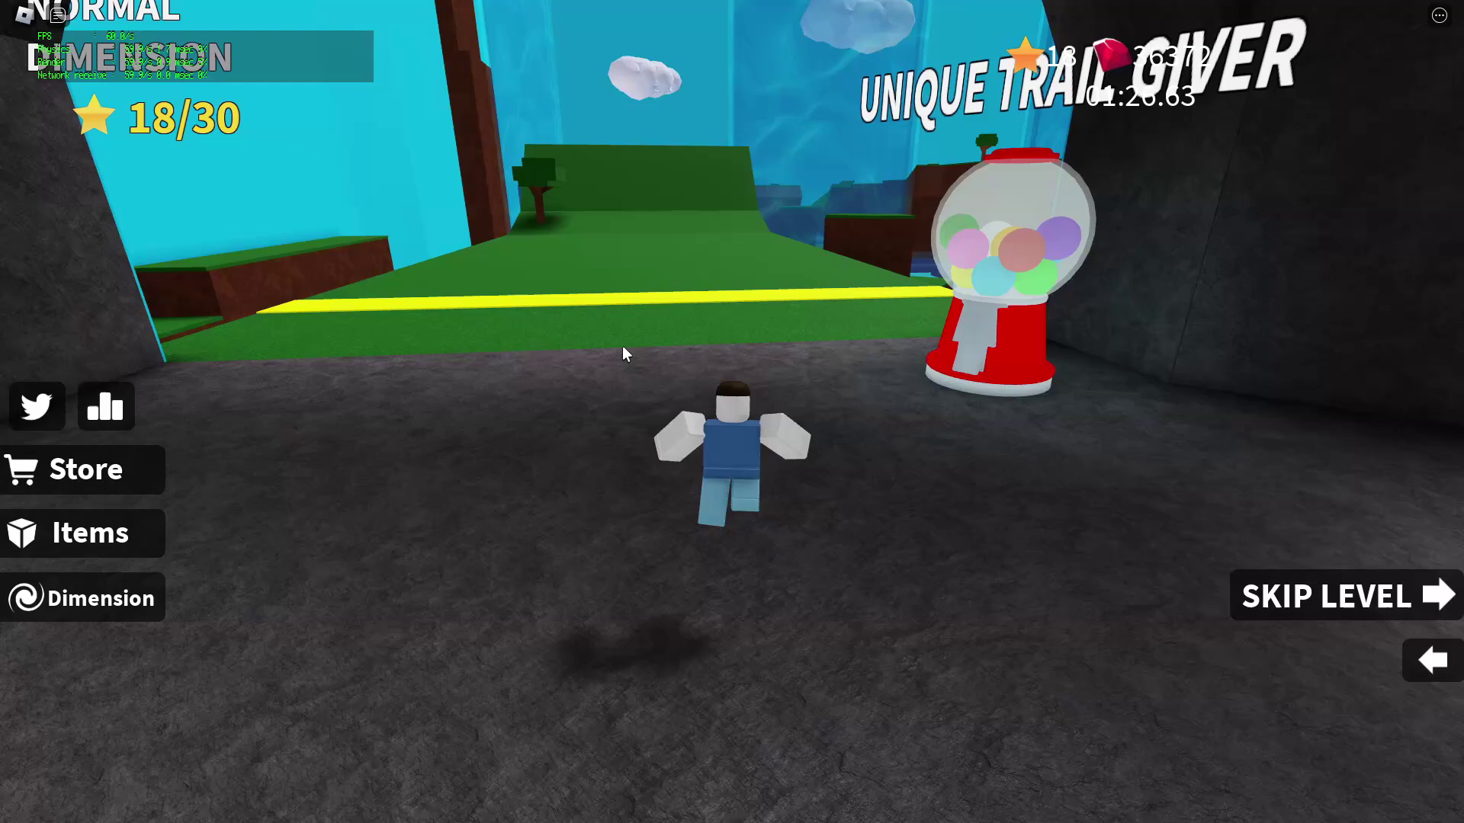
key("w")
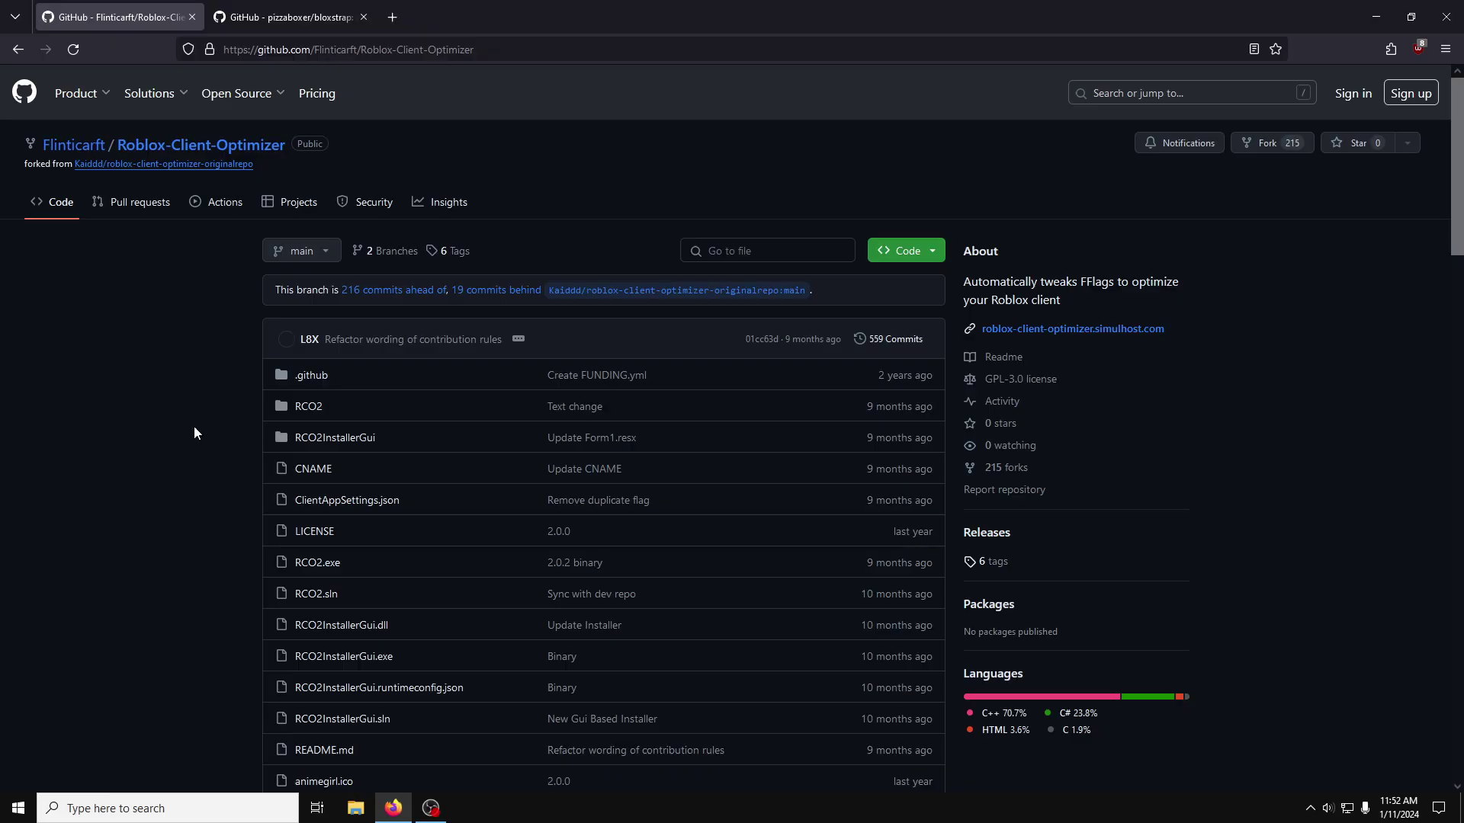
Step: Scroll through the Roblox-Client-Optimizer README
scroll(195, 414, "down", 10)
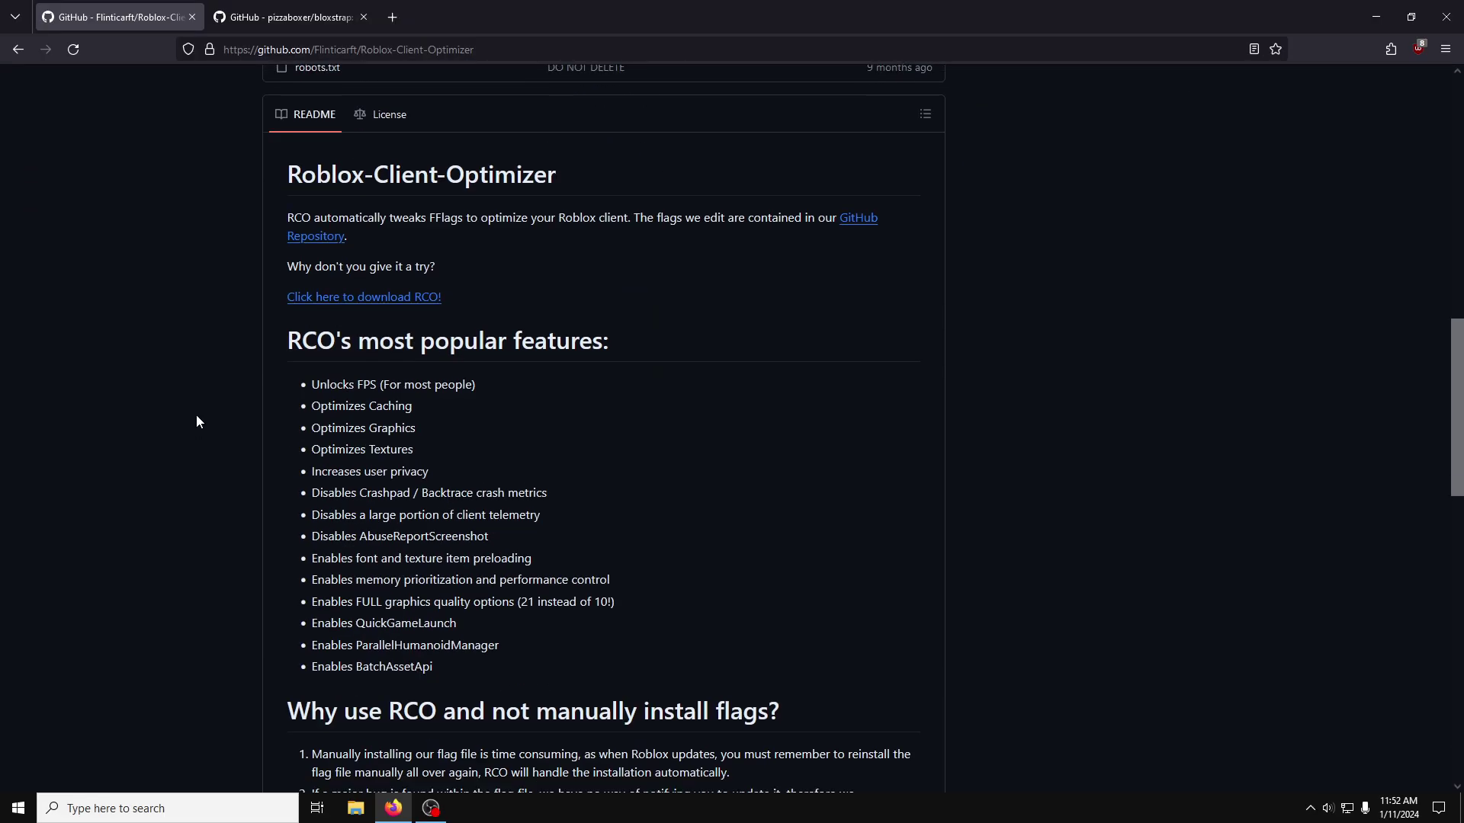
scroll(196, 412, "down", 2)
scroll(198, 408, "up", 1)
scroll(195, 398, "up", 1)
Step: Switch to the pizzaboxer/bloxstrap repository tab and read its Installing section
left_click(294, 19)
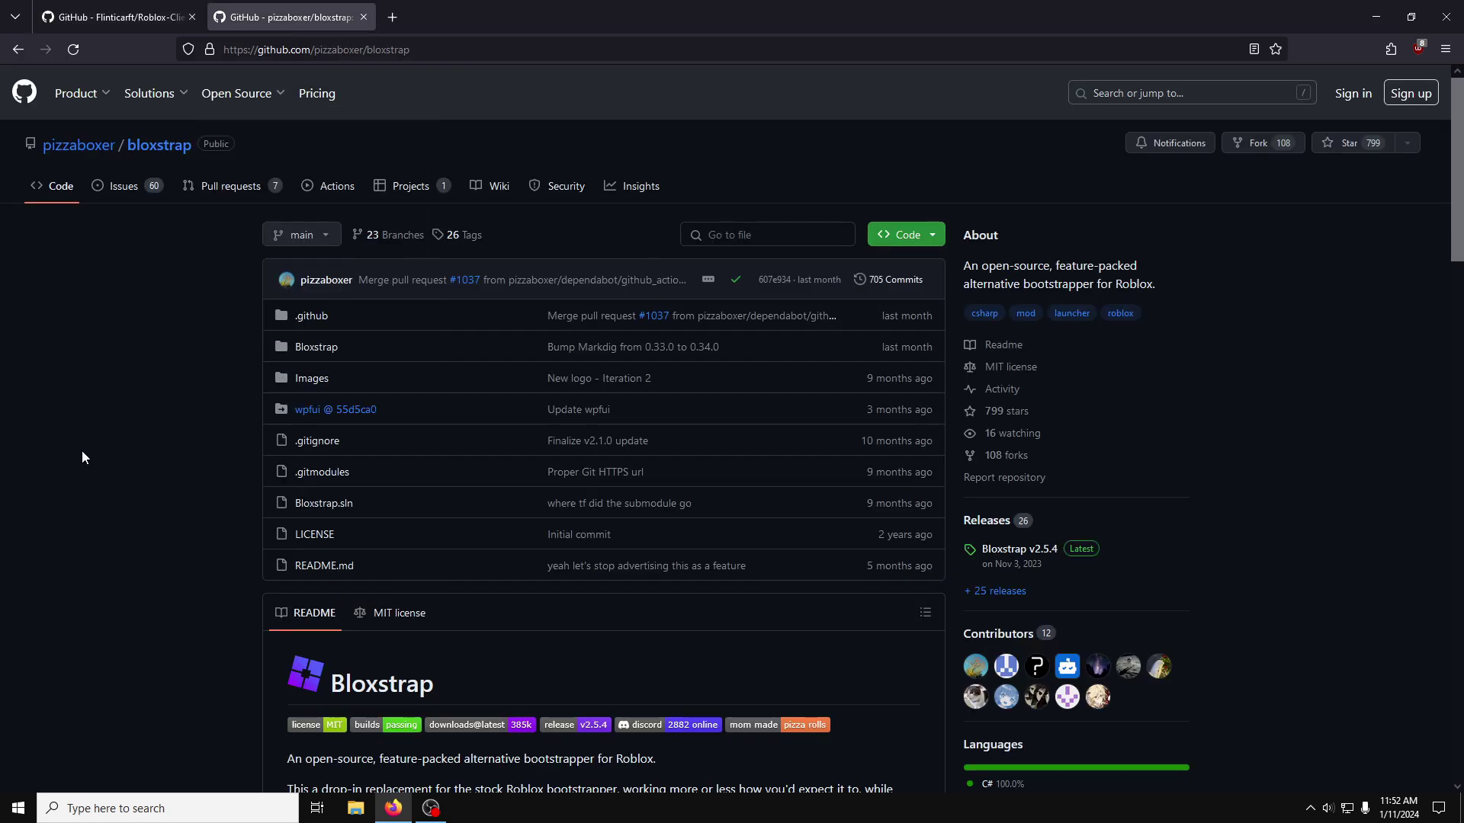
scroll(83, 451, "down", 5)
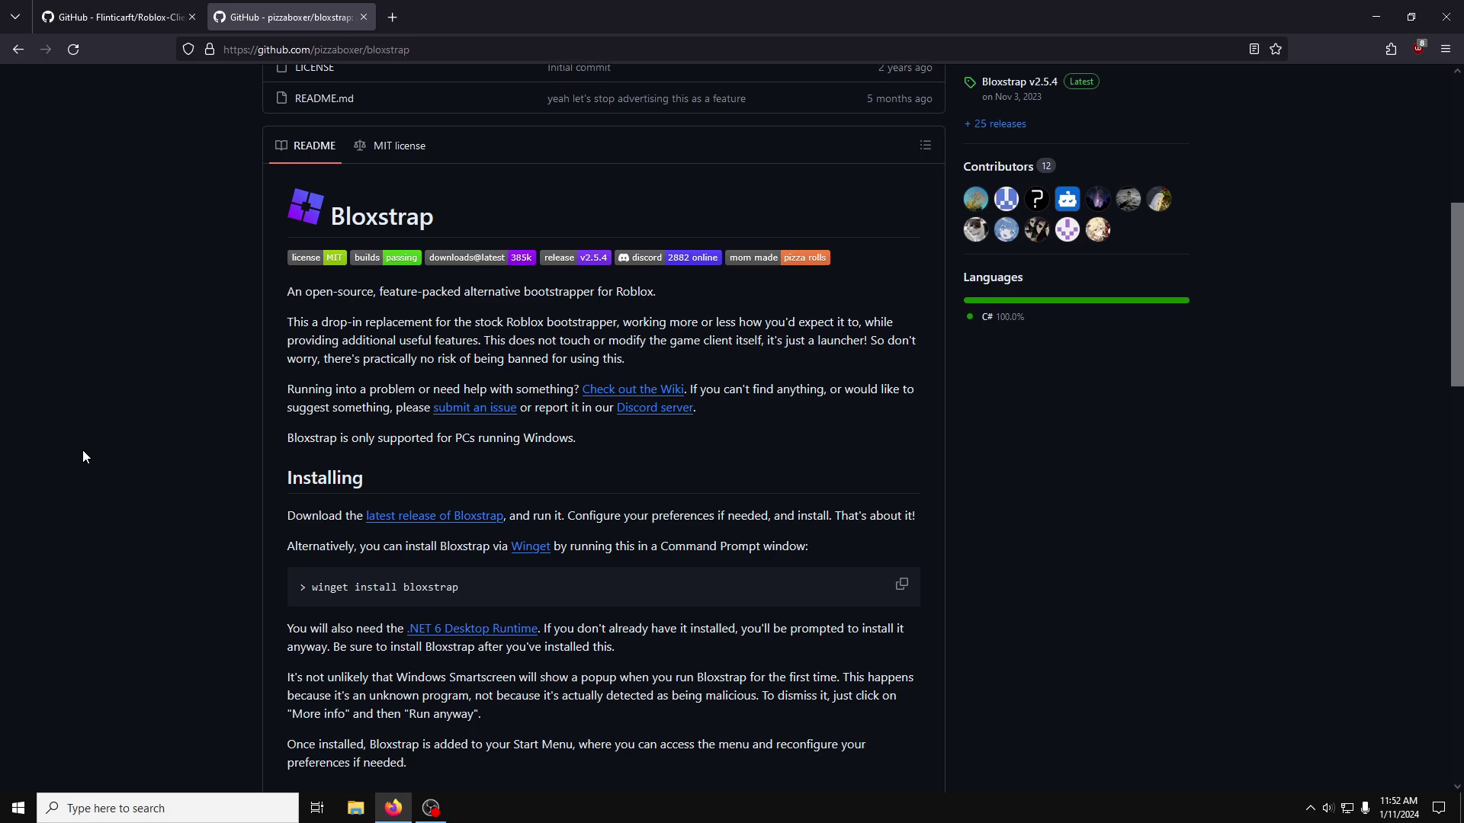
scroll(84, 456, "down", 2)
scroll(83, 450, "up", 1)
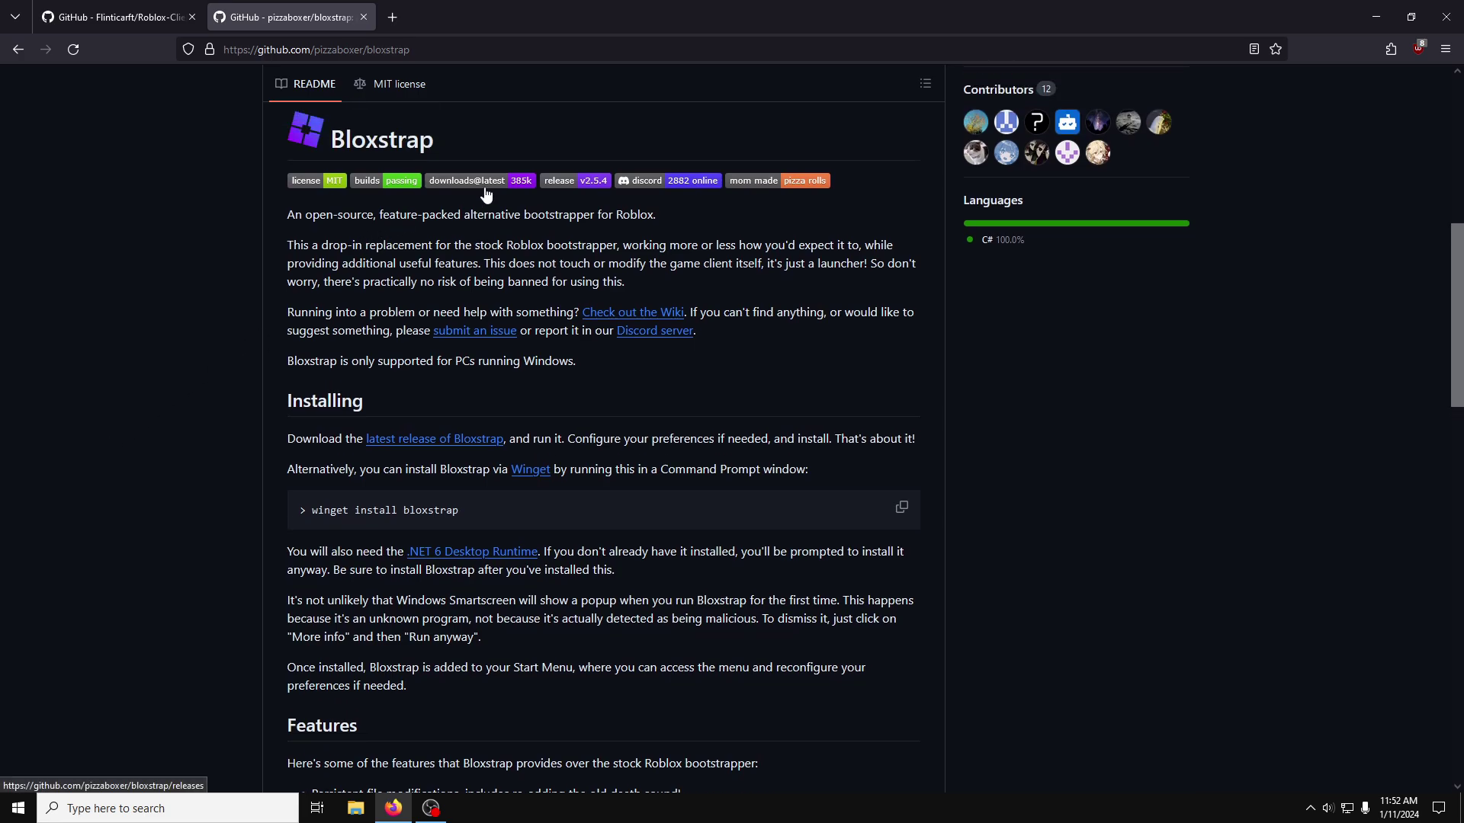
Step: Download Bloxstrap-v2.5.4.exe from the Bloxstrap releases page
left_click(485, 193)
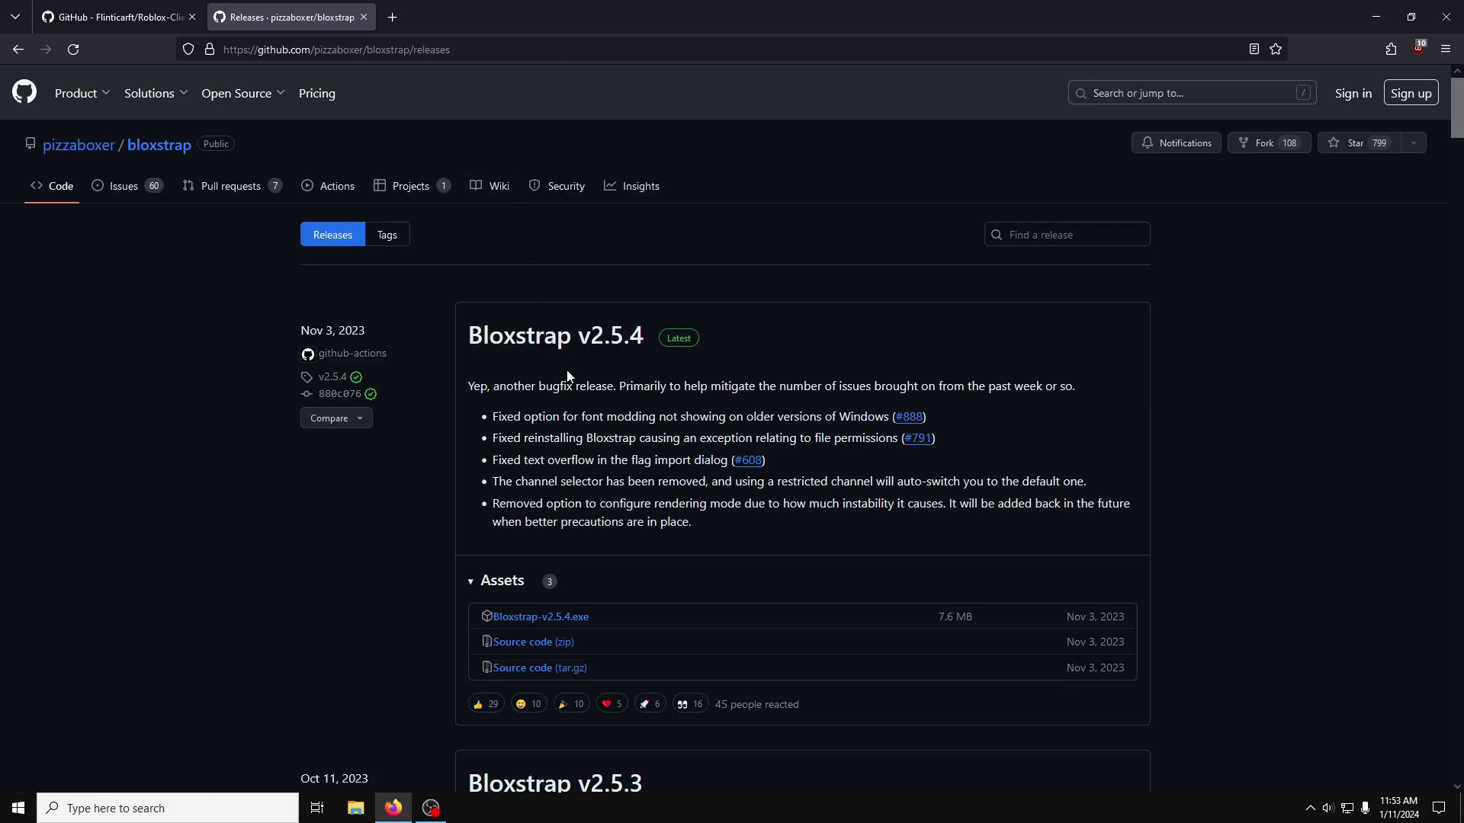
left_click(541, 624)
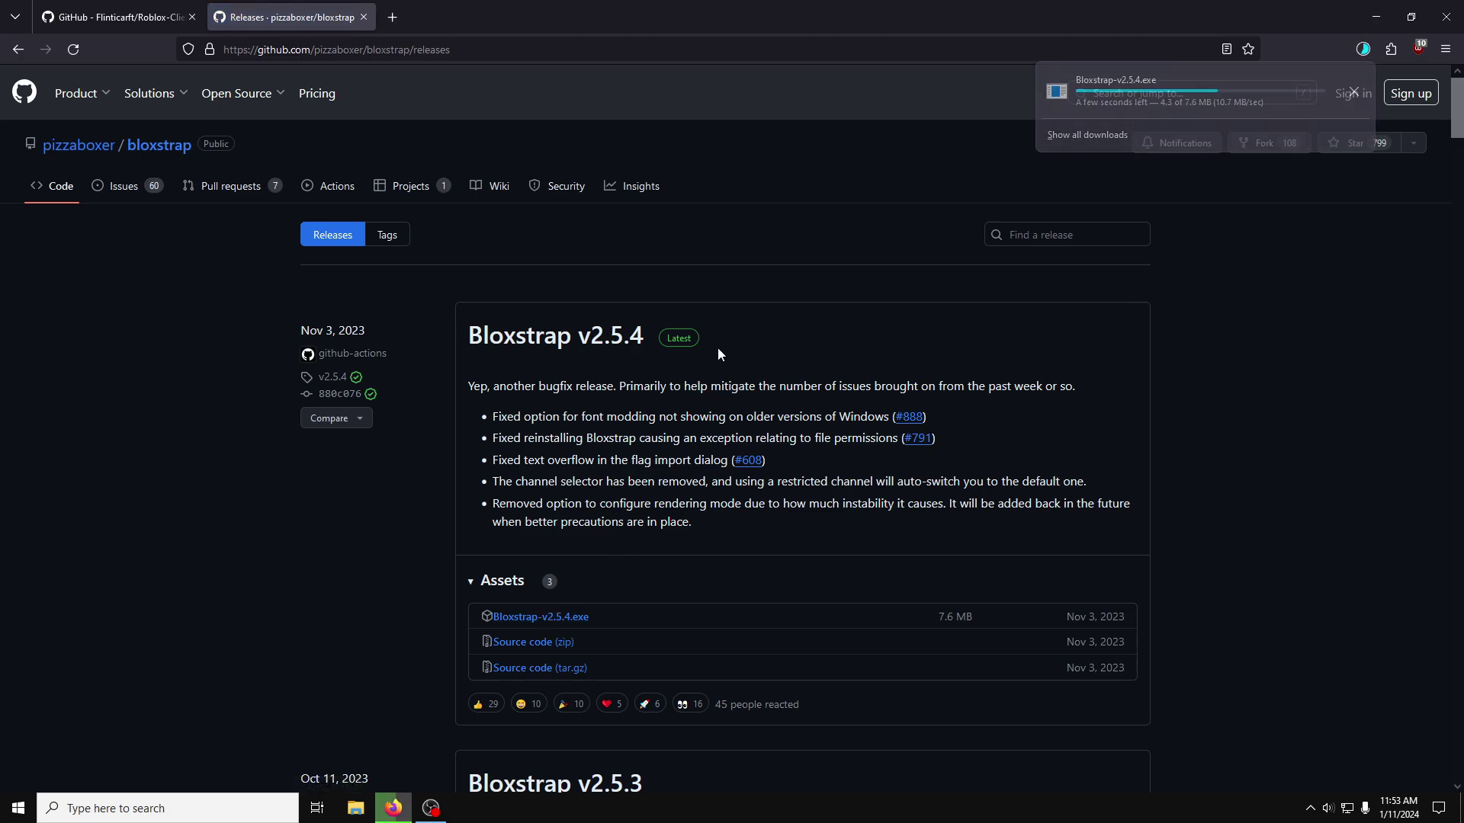
left_click(680, 341)
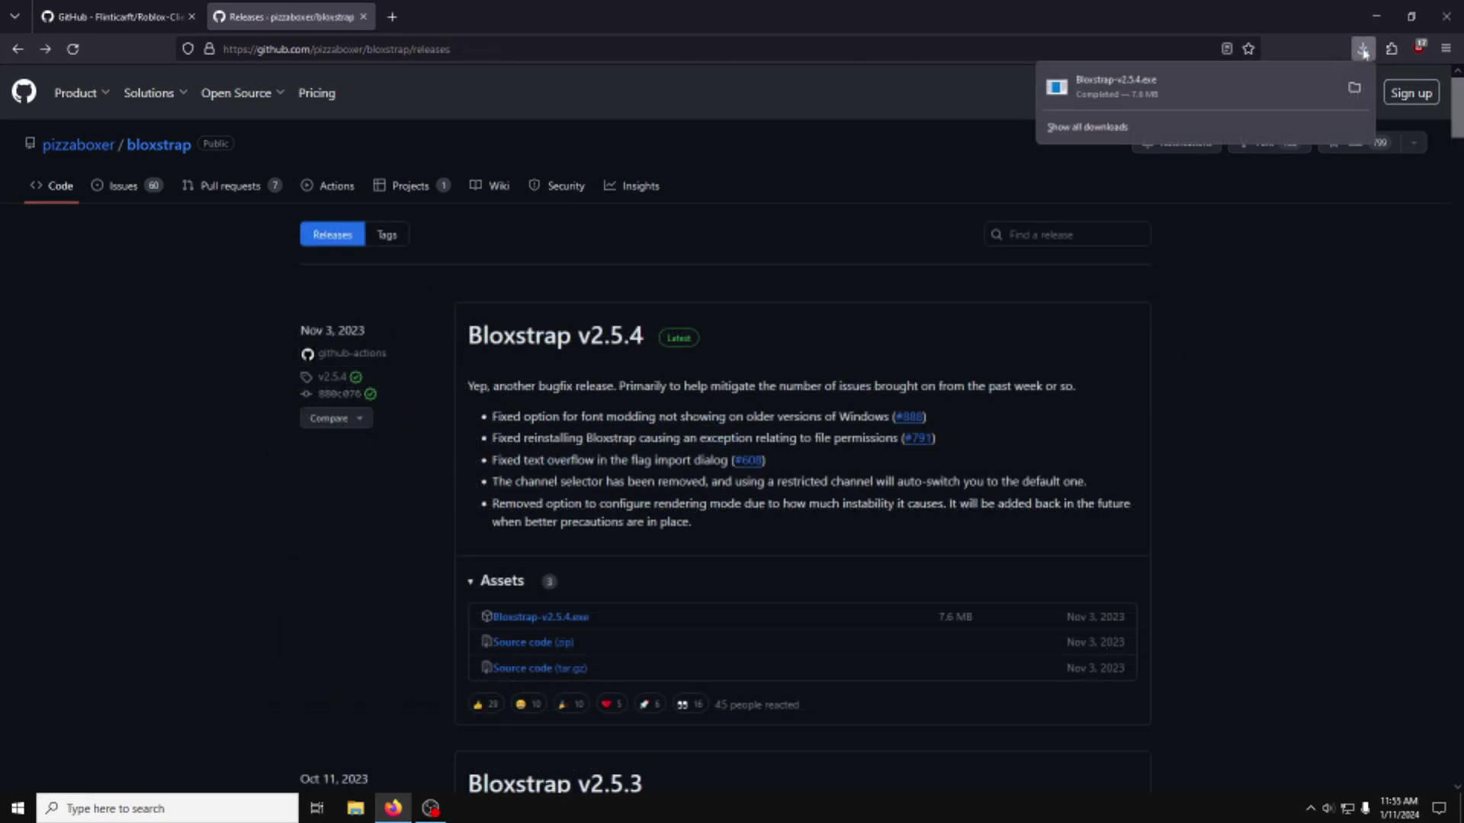
Step: Run the downloaded Bloxstrap-v2.5.4.exe installer from its folder, allowing the unverified app
left_click(1356, 91)
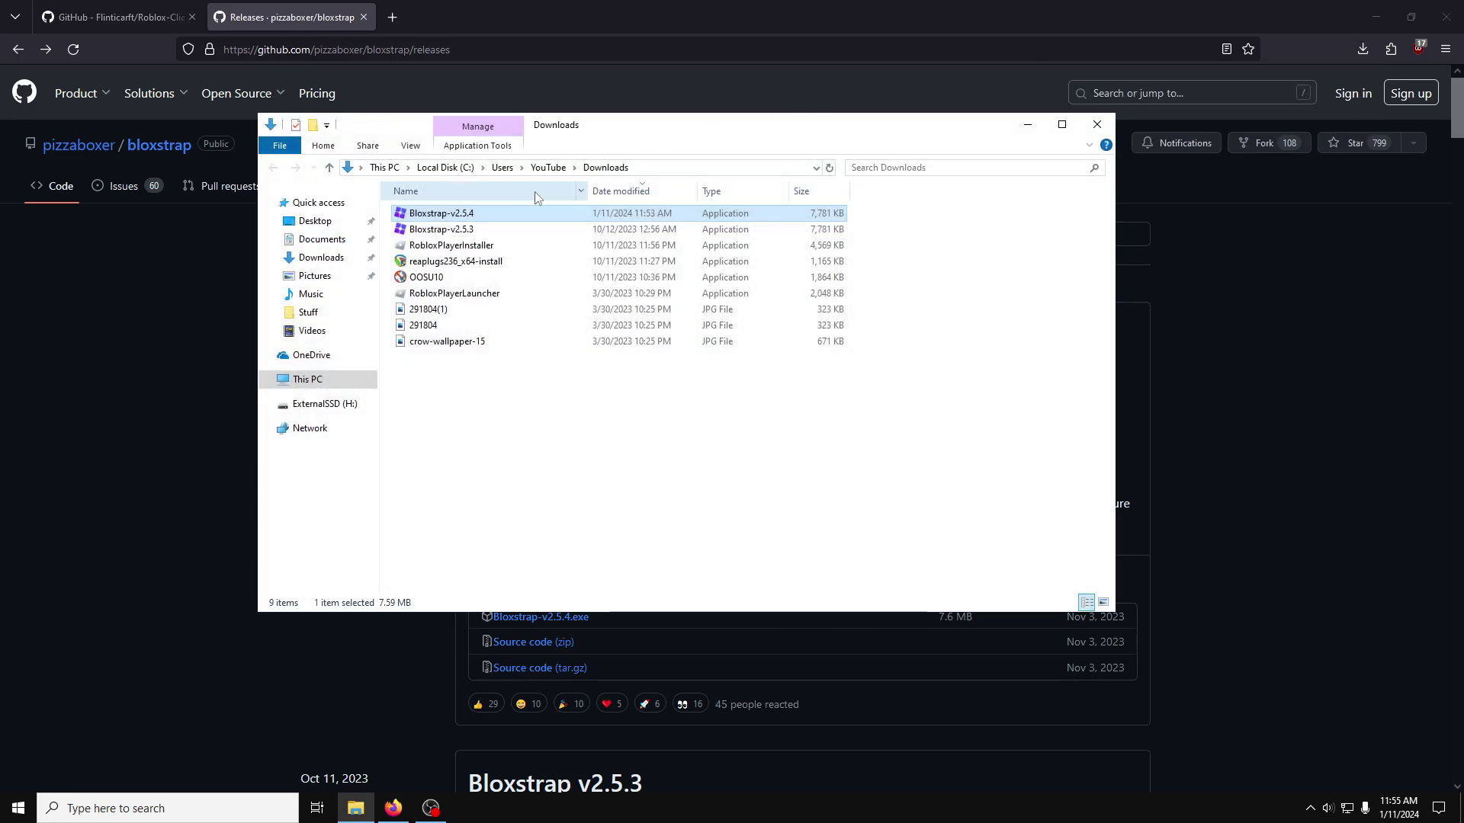
double_click(515, 217)
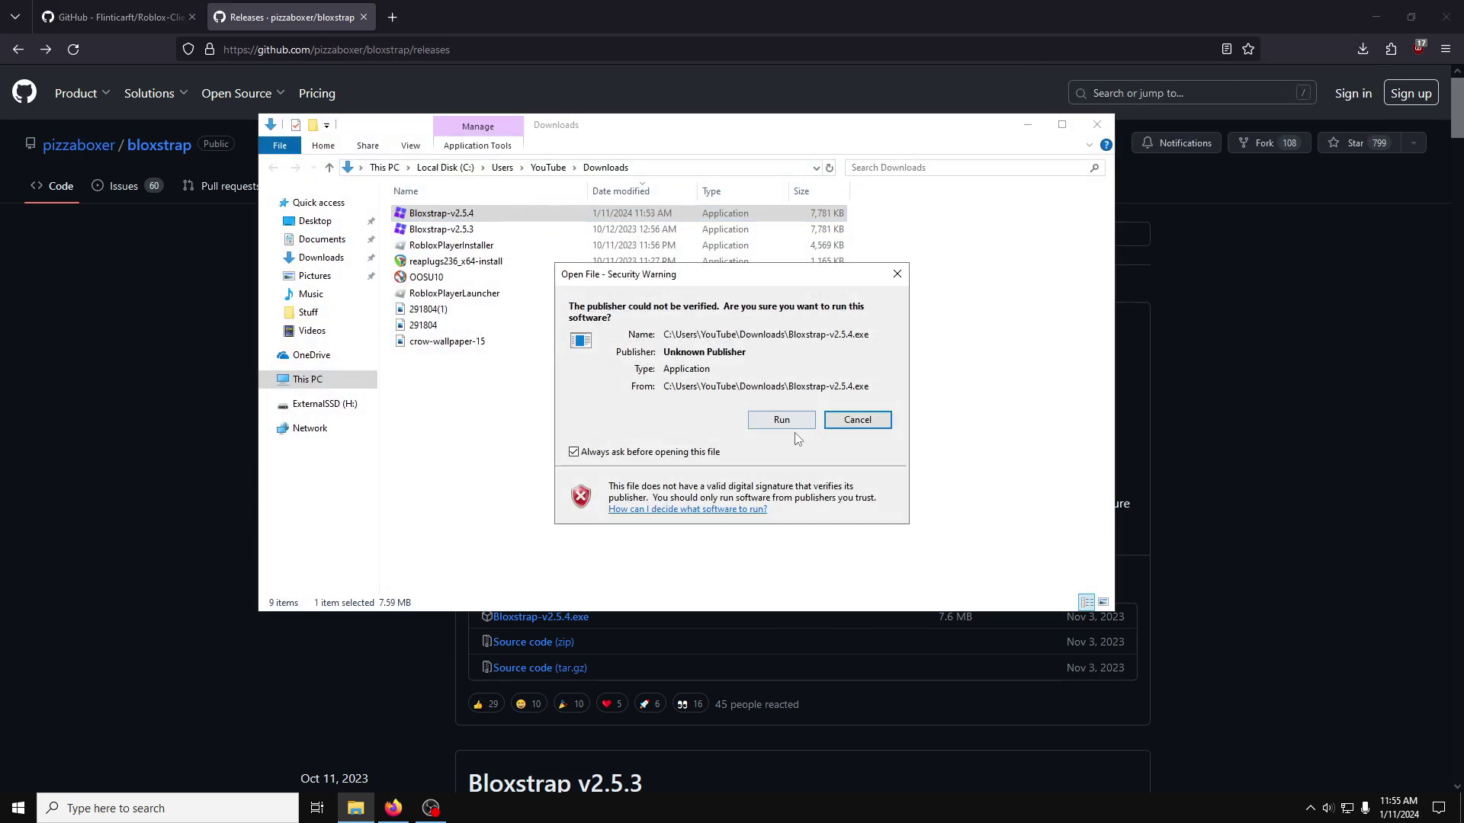
left_click(793, 422)
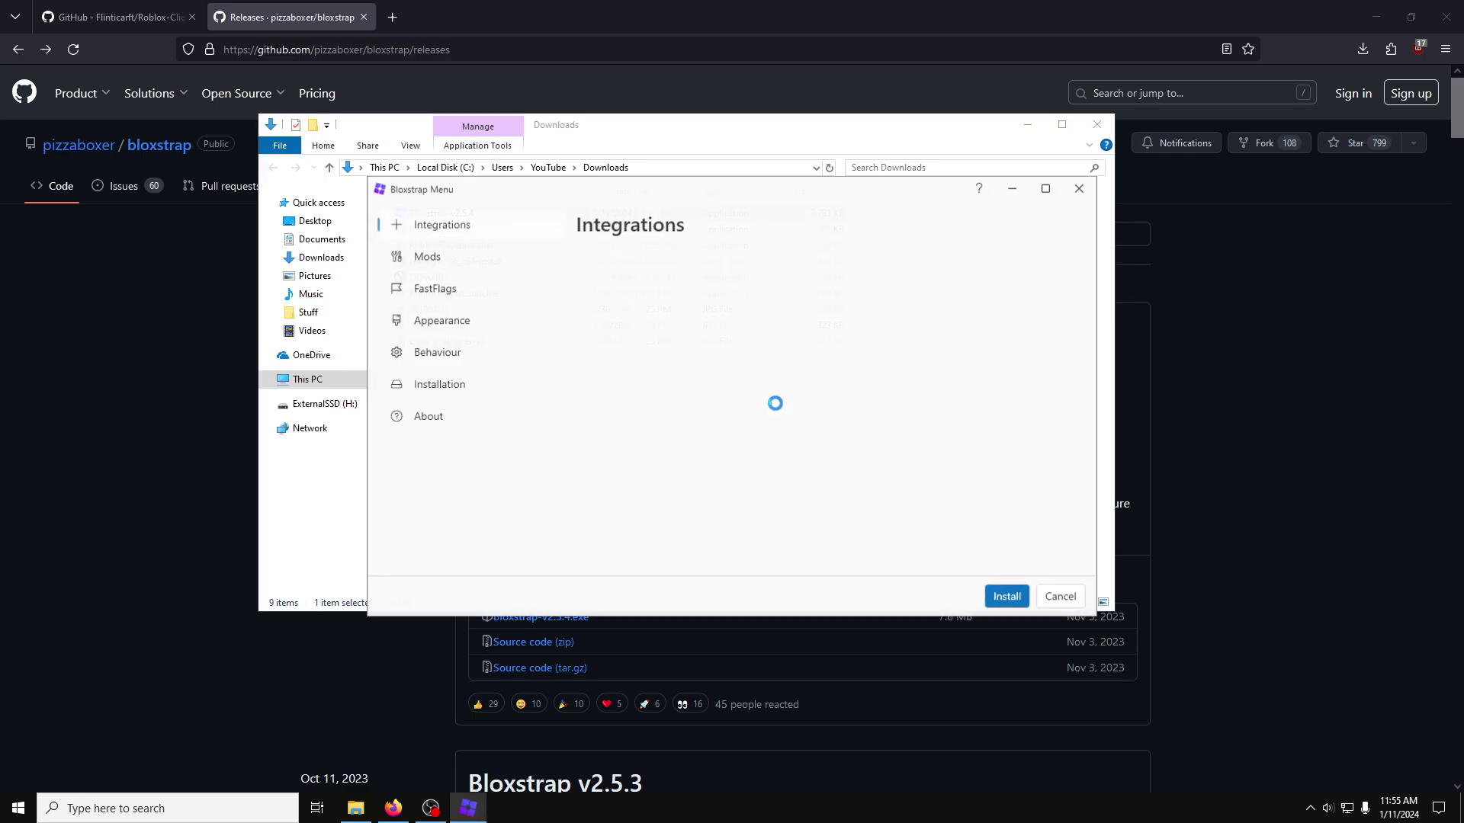
Step: In Integrations, enable server location notices and multi-instance launching, and disable game activity sharing
left_click(1031, 124)
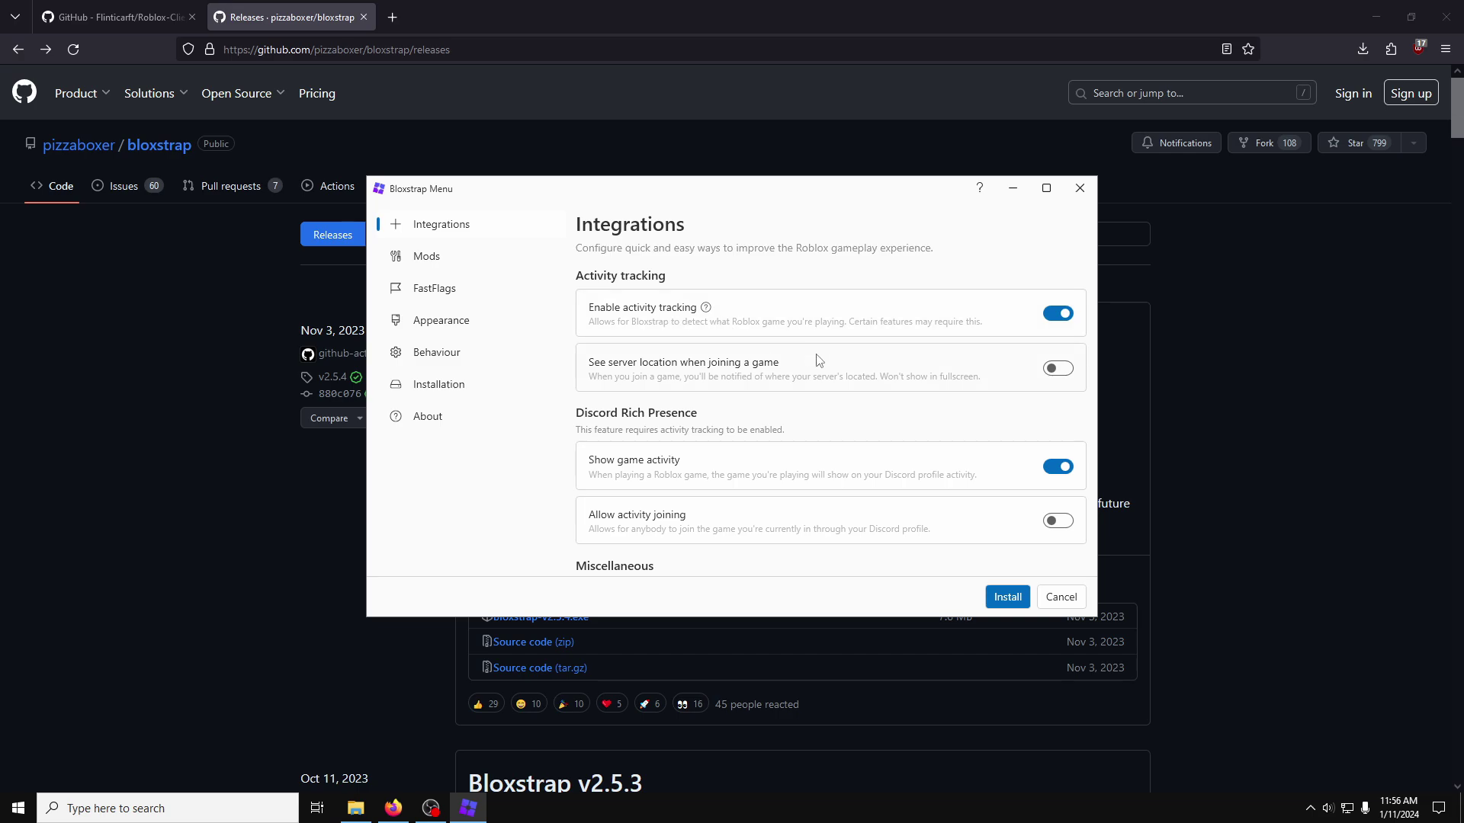
left_click(1058, 369)
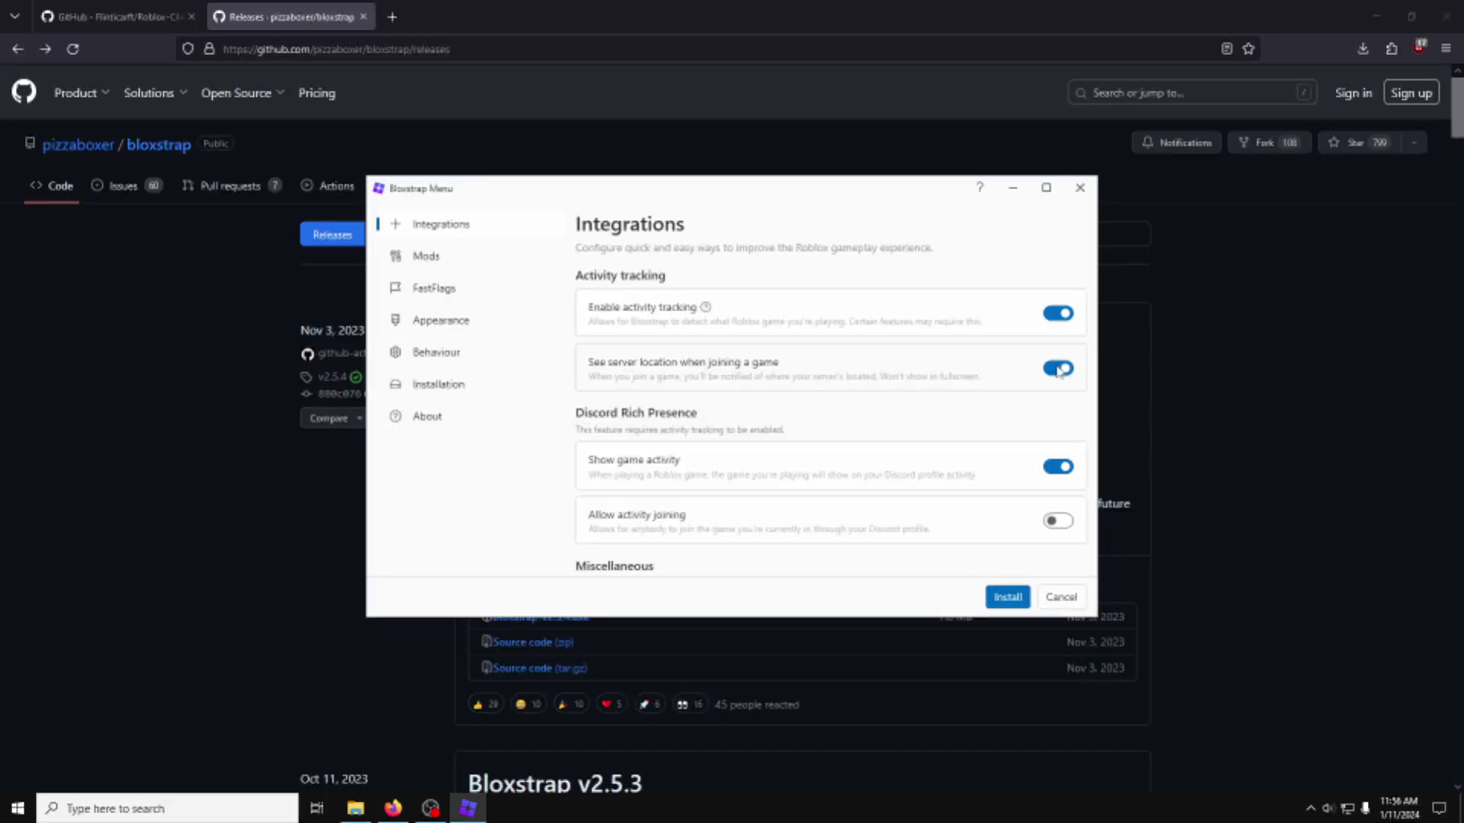
scroll(961, 374, "down", 3)
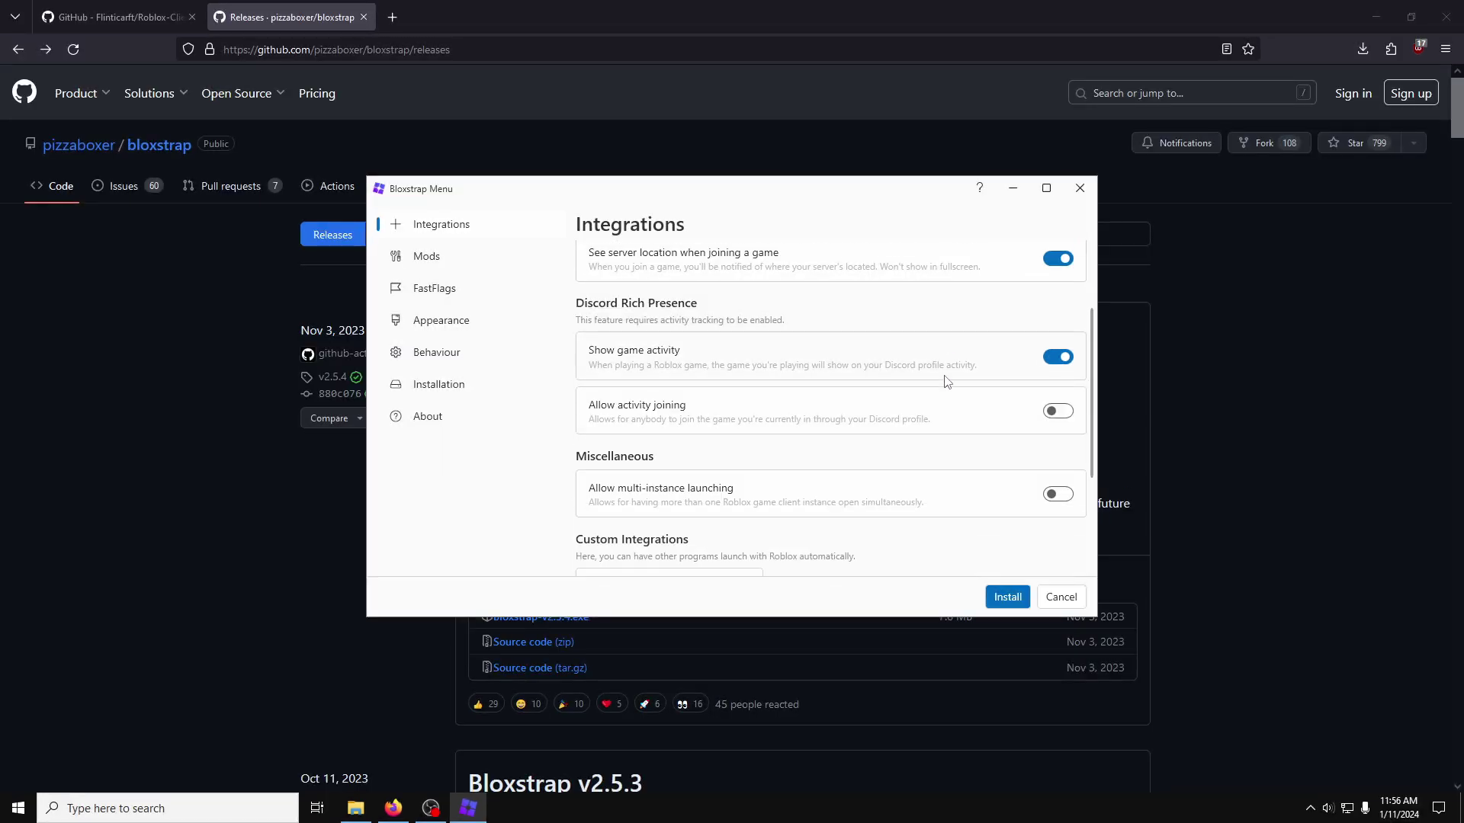
left_click(1057, 359)
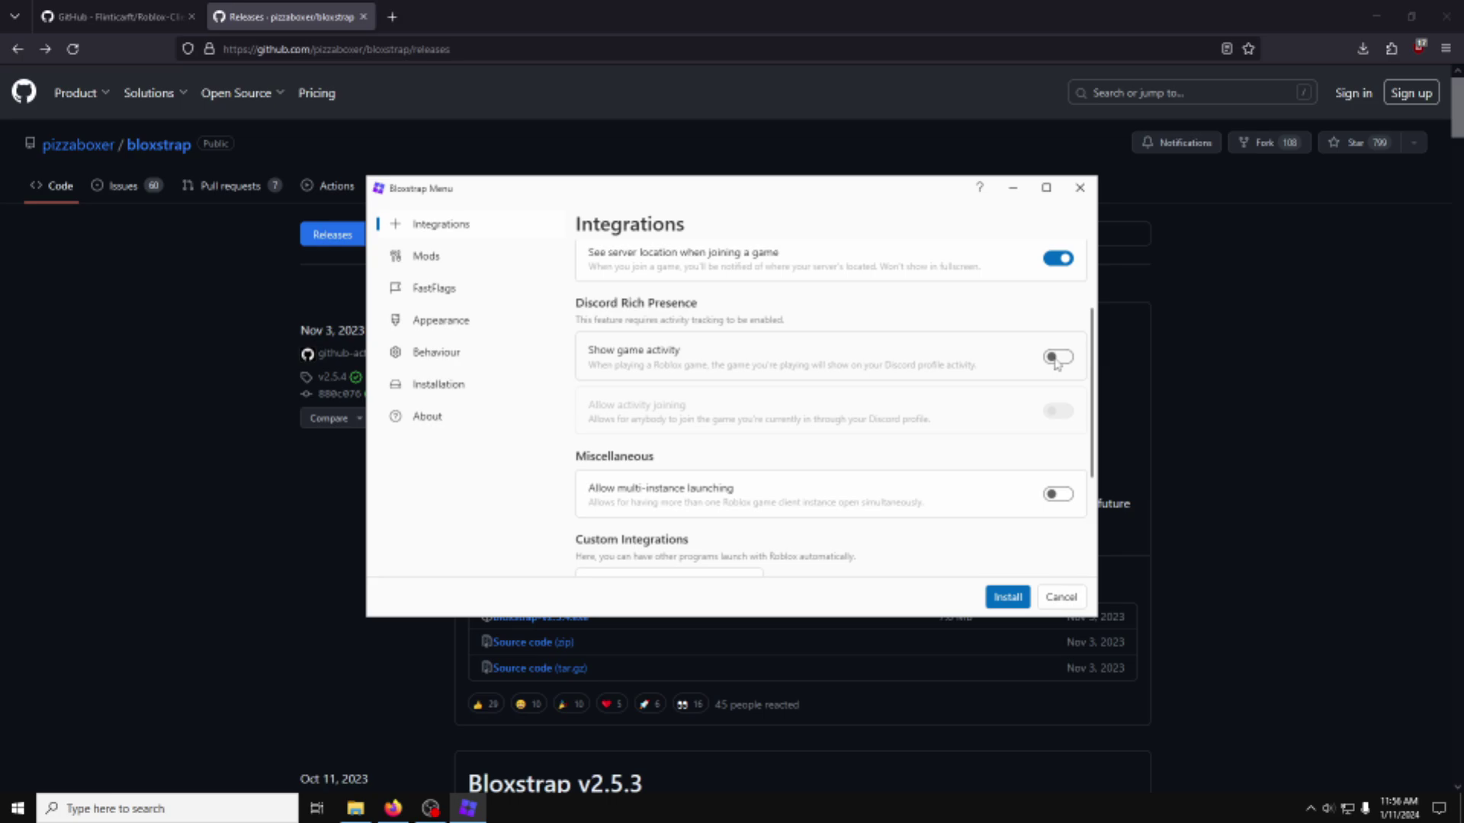
scroll(1055, 364, "down", 2)
left_click(1066, 422)
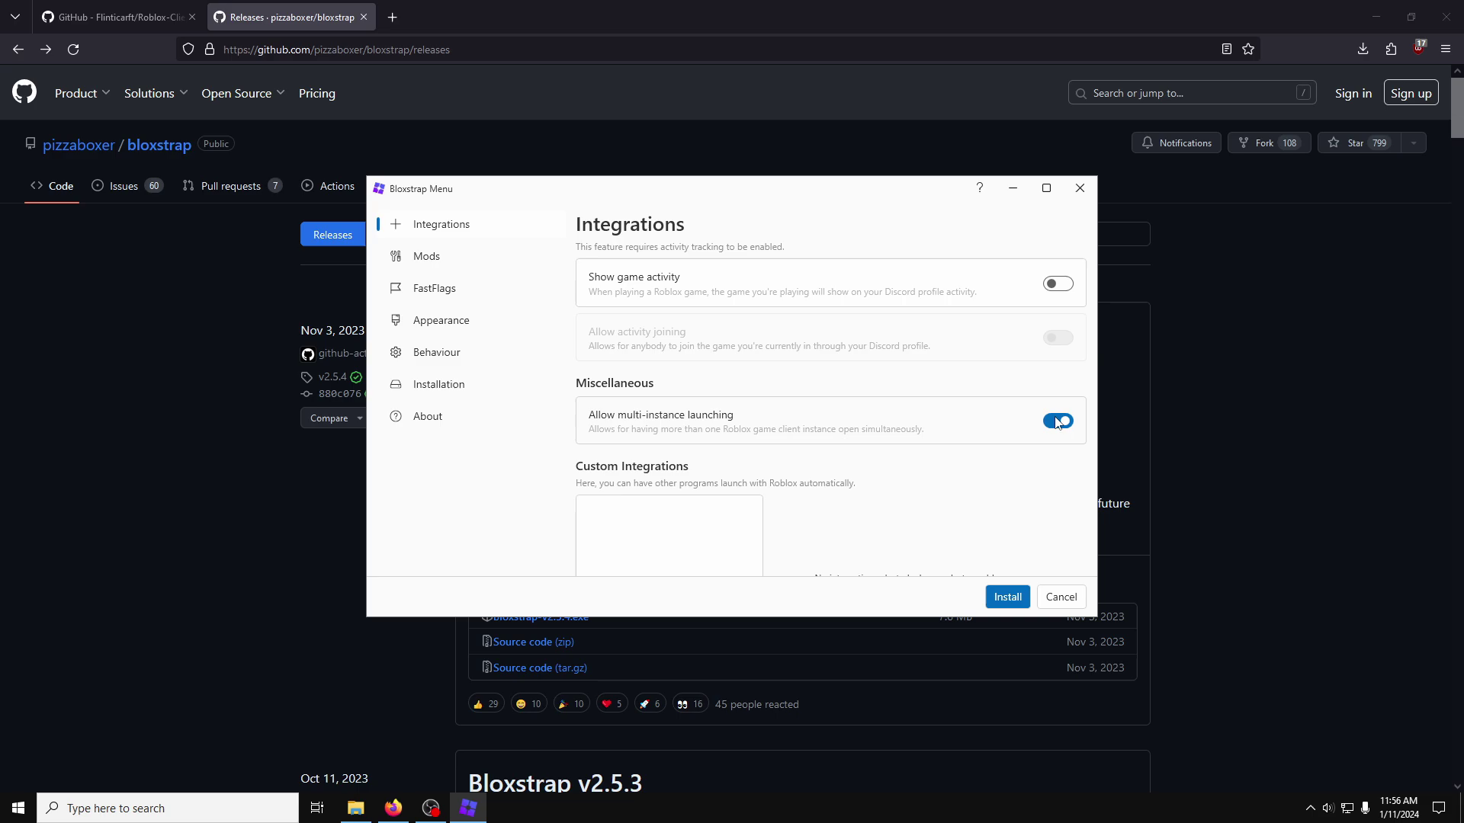
scroll(1004, 428, "down", 3)
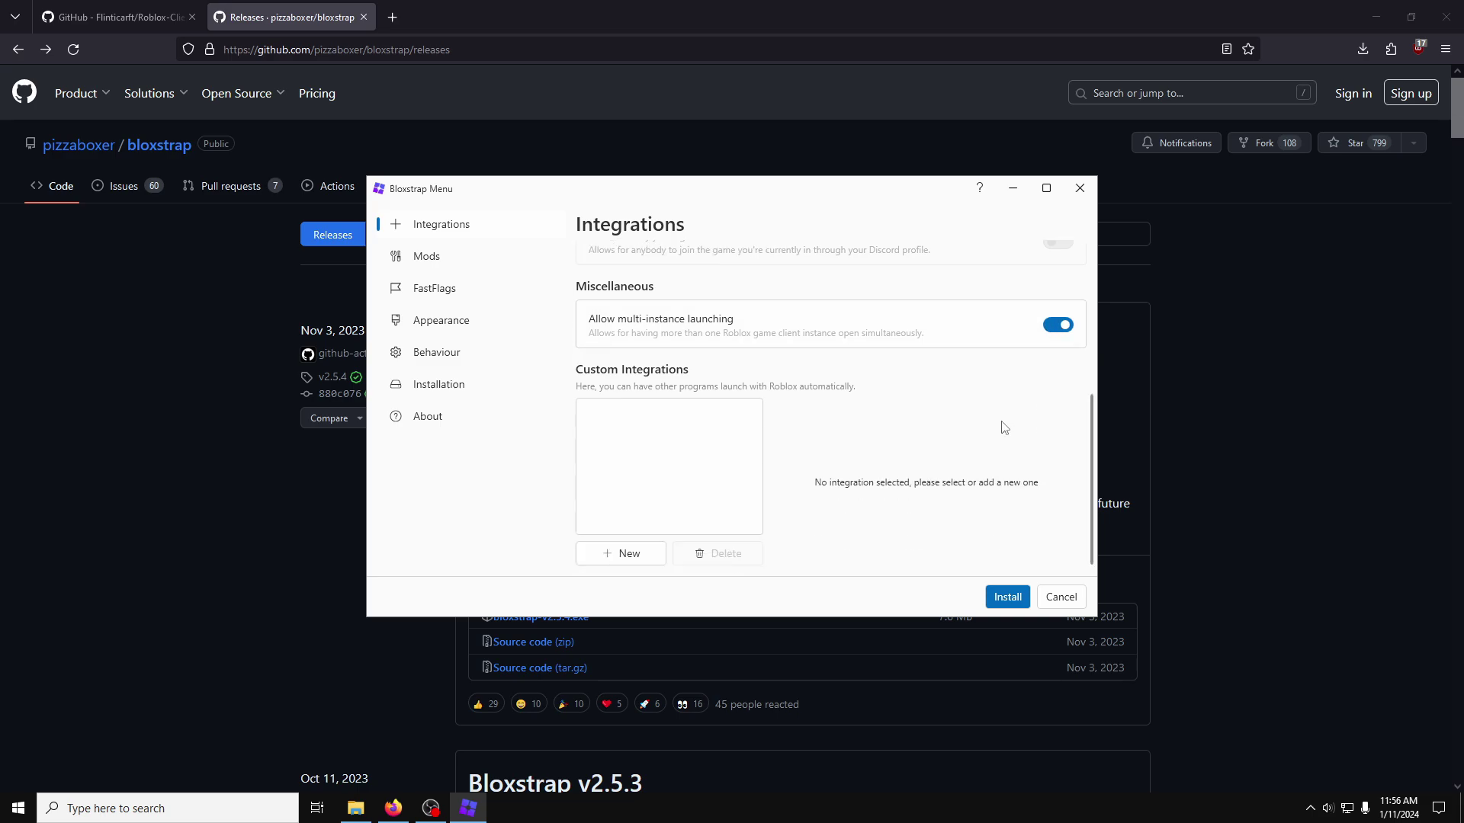
left_click(446, 259)
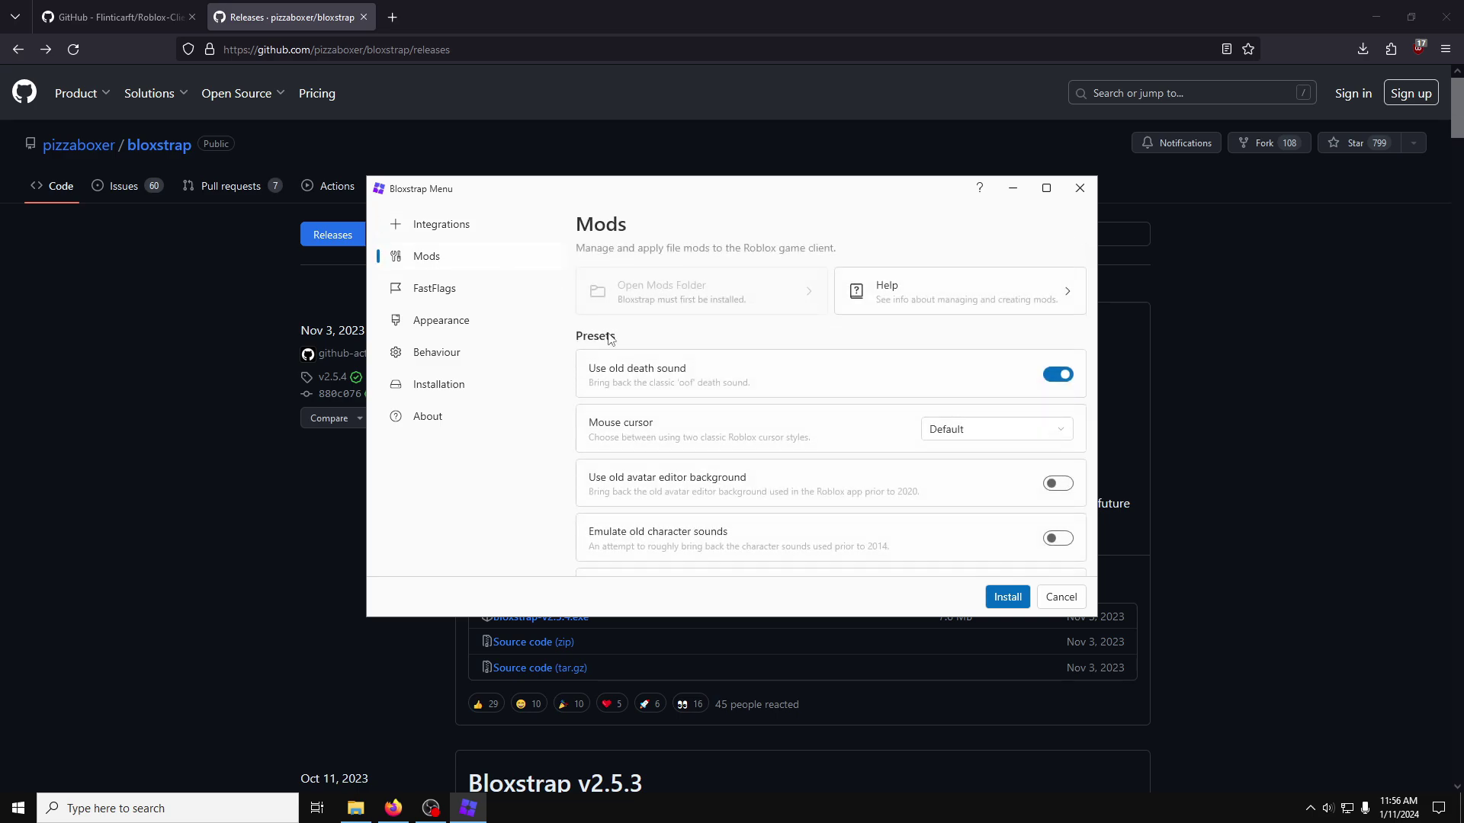
Step: Keep the old death sound on and set the mouse cursor to 2006 (Cartoony)
left_click(1052, 377)
left_click(1056, 378)
left_click(984, 438)
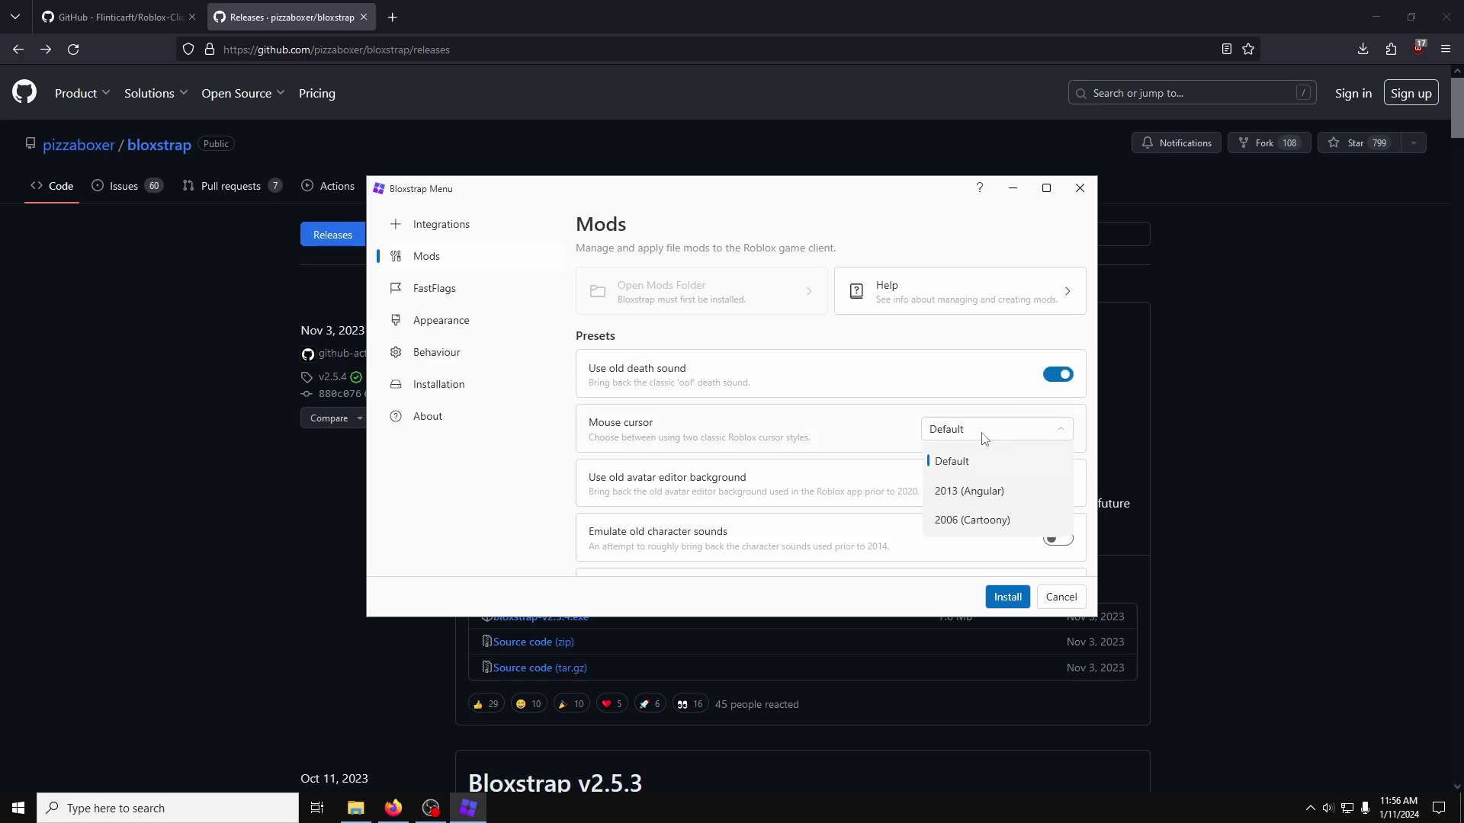
left_click(974, 521)
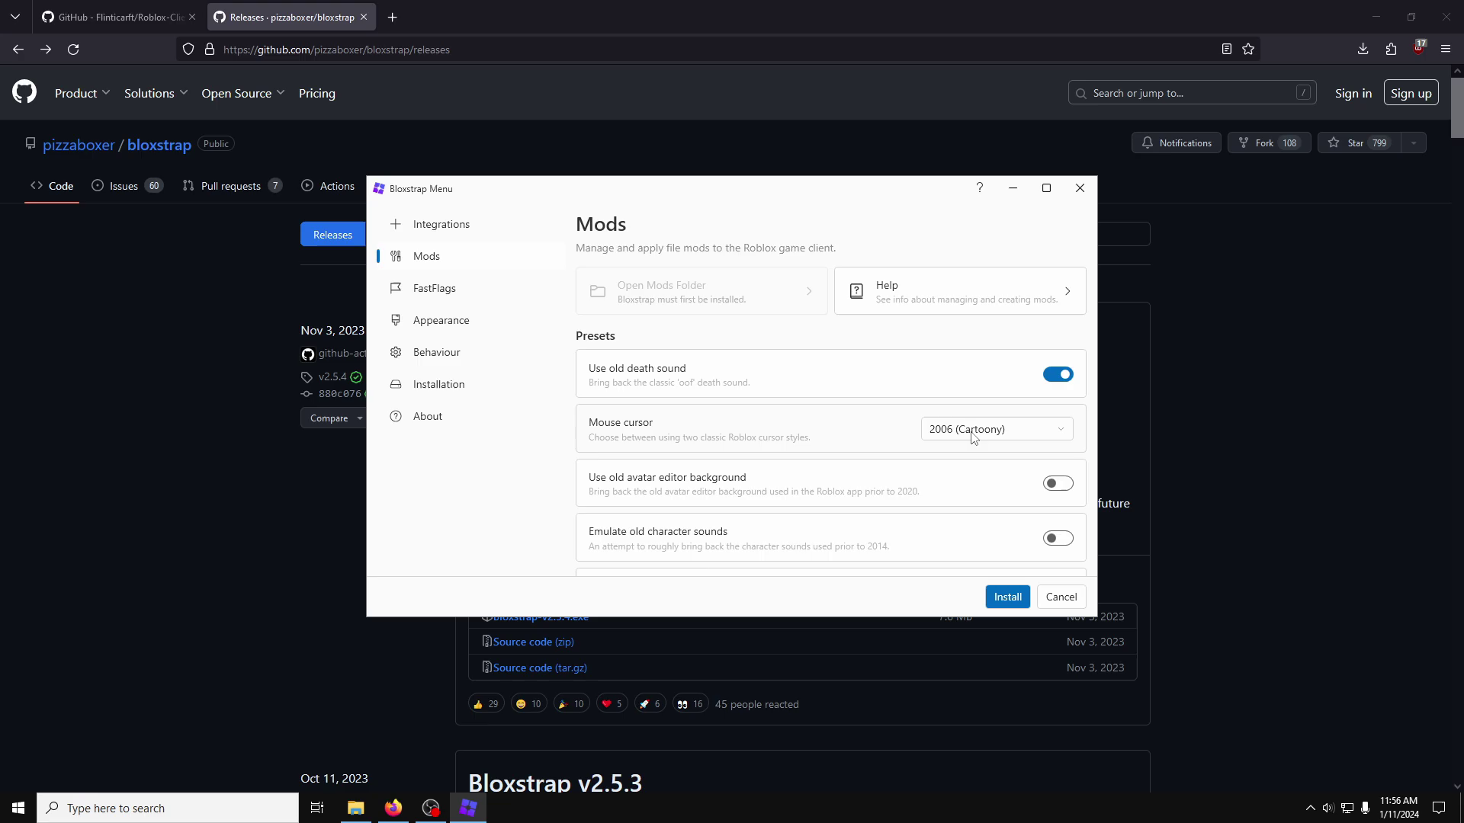
left_click(973, 436)
left_click(974, 436)
Step: Turn on Emulate old character sounds and Disable desktop app
scroll(838, 426, "down", 2)
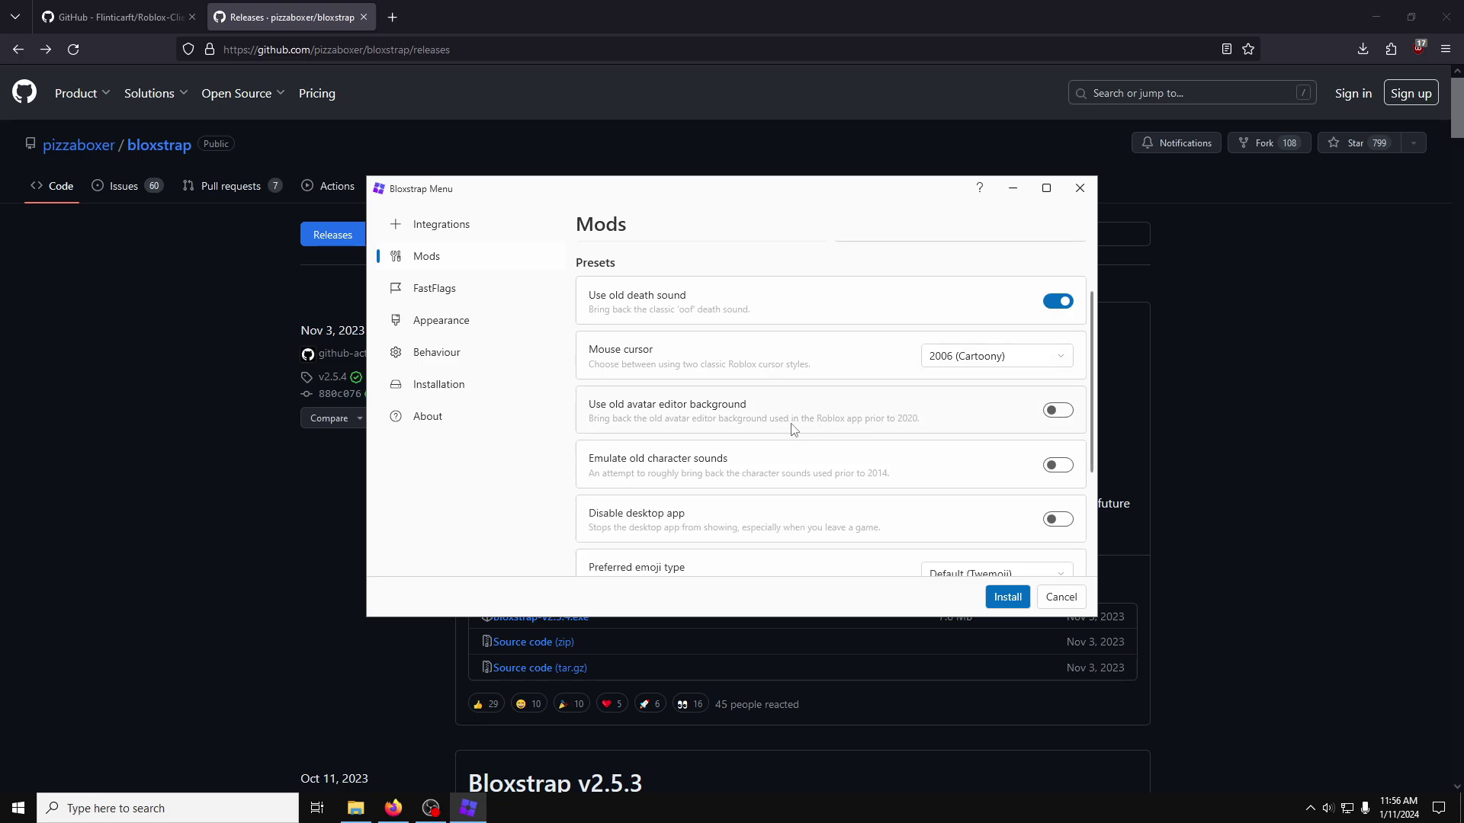
left_click(1065, 471)
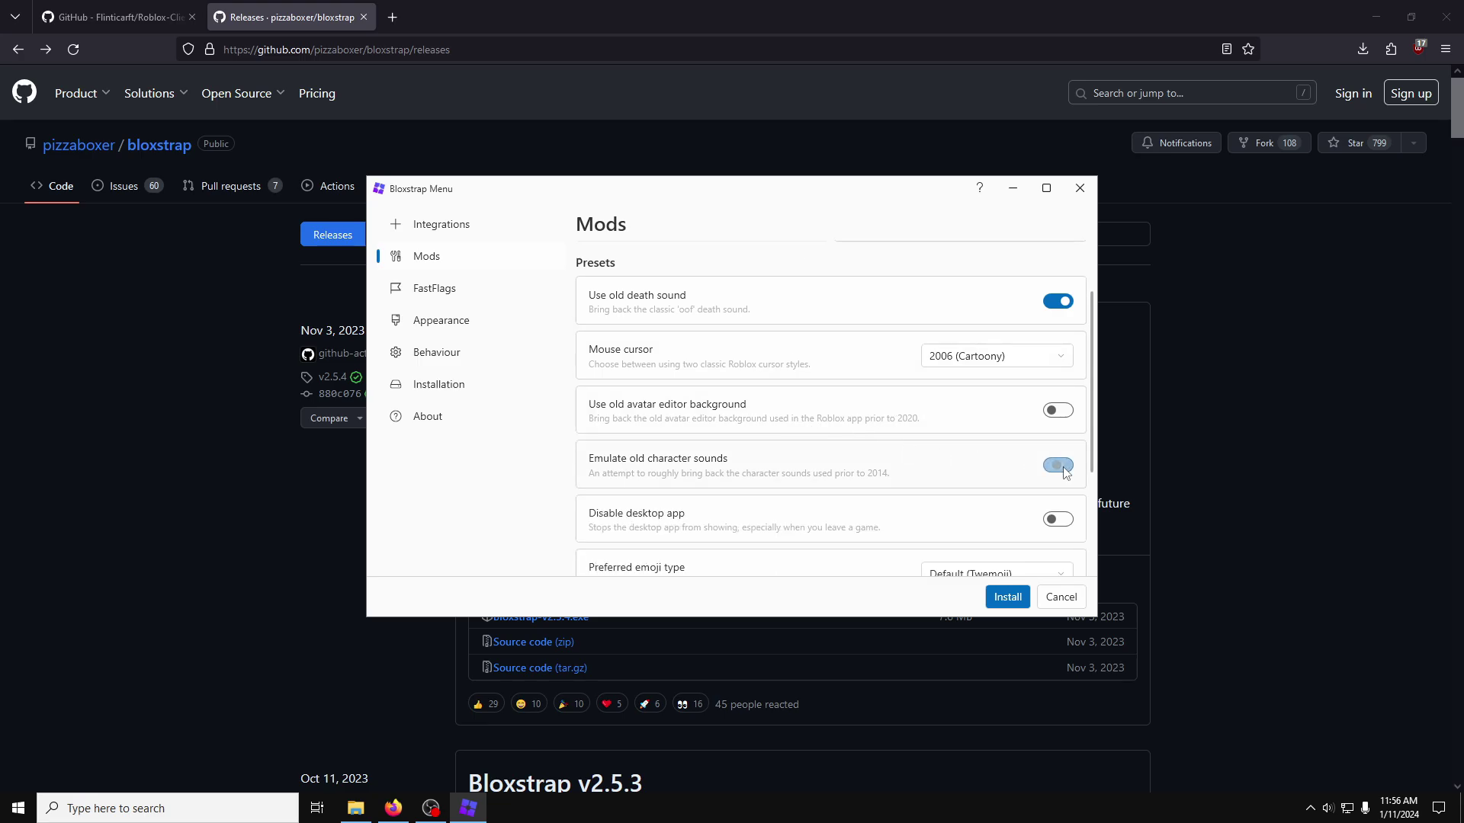
left_click(1058, 524)
scroll(974, 450, "down", 2)
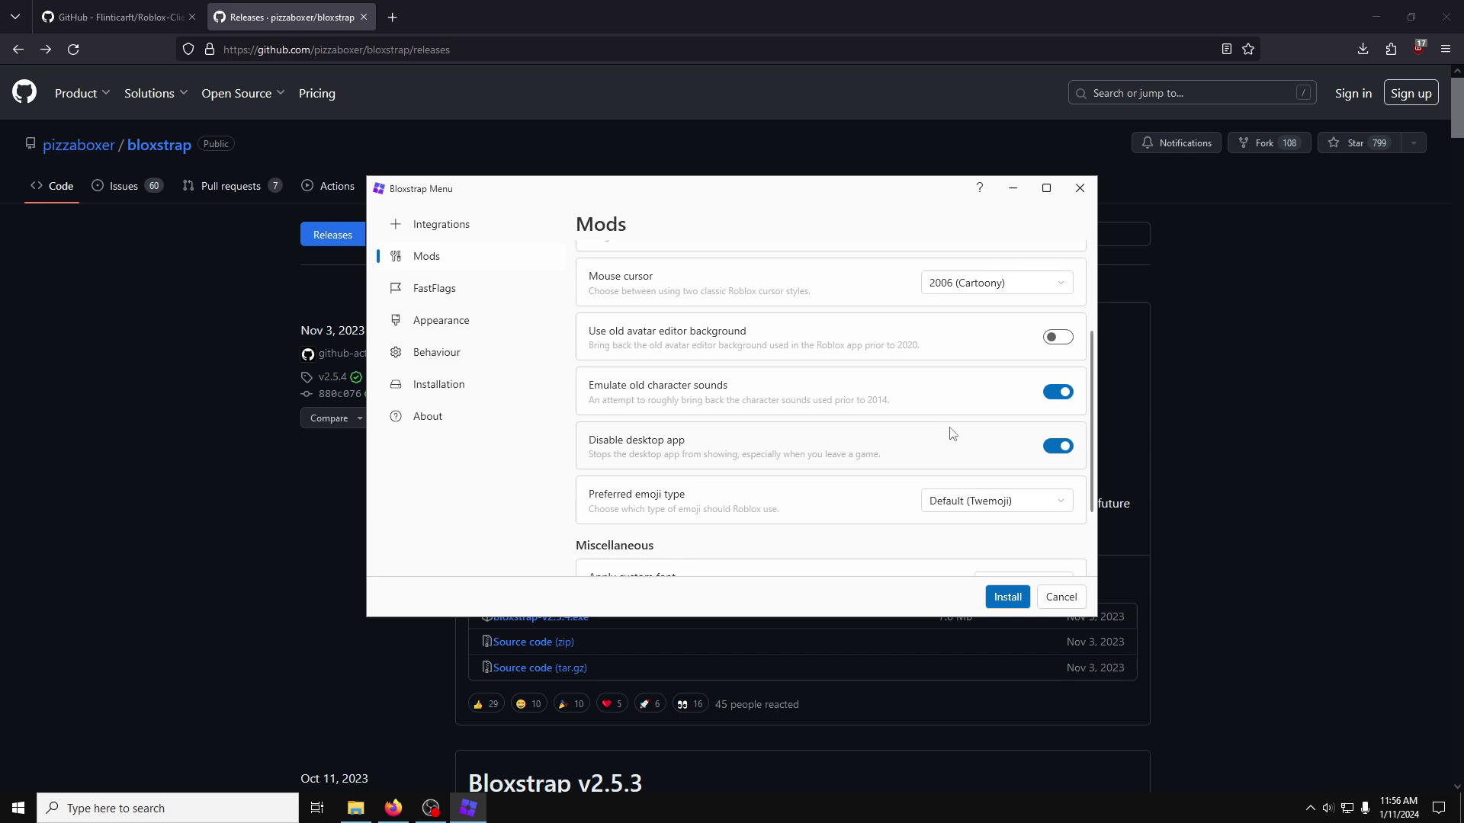
scroll(945, 426, "down", 3)
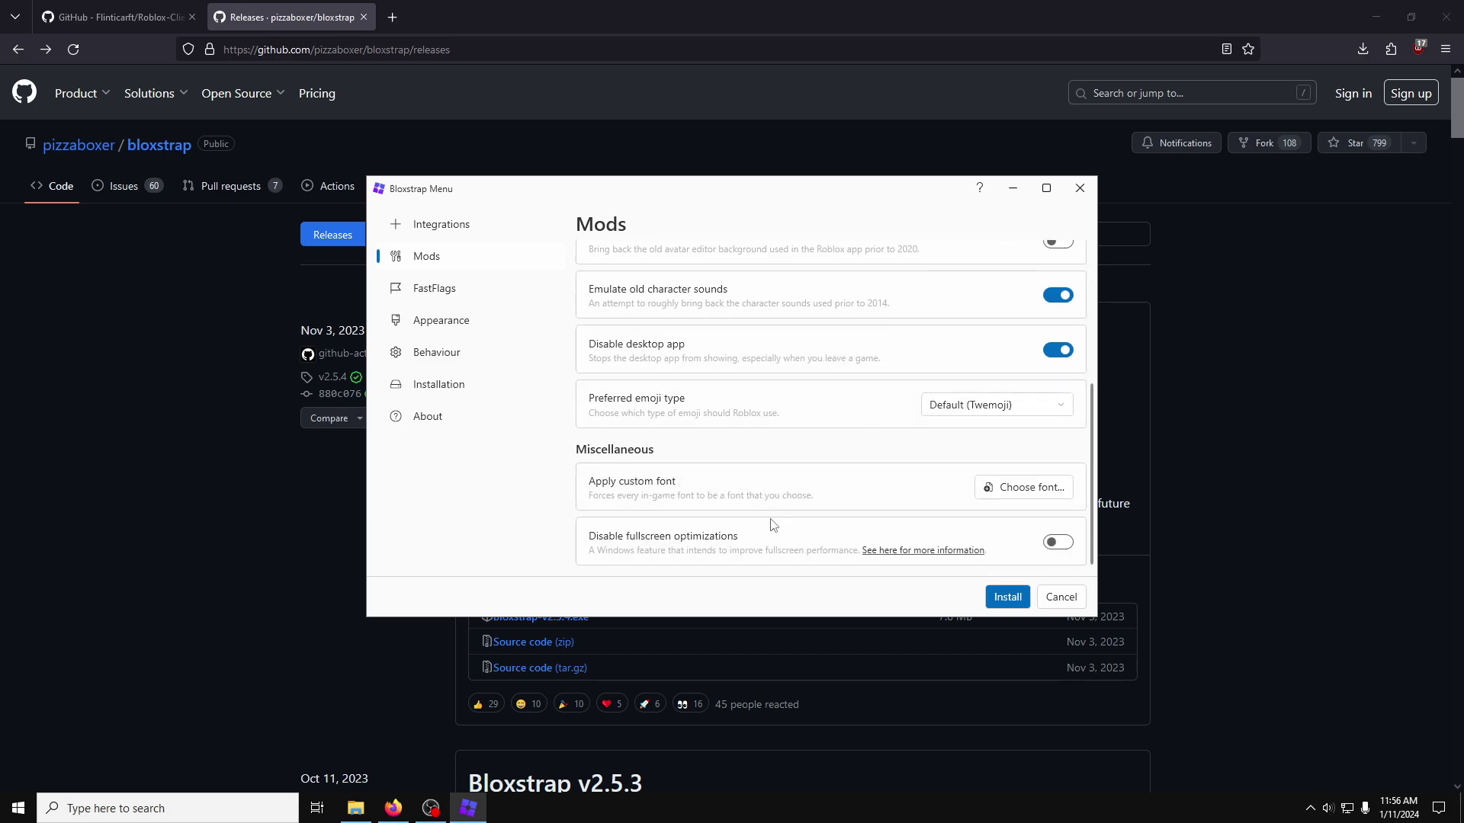
Step: Change the FastFlags framerate limit from 144 to 165
left_click(463, 296)
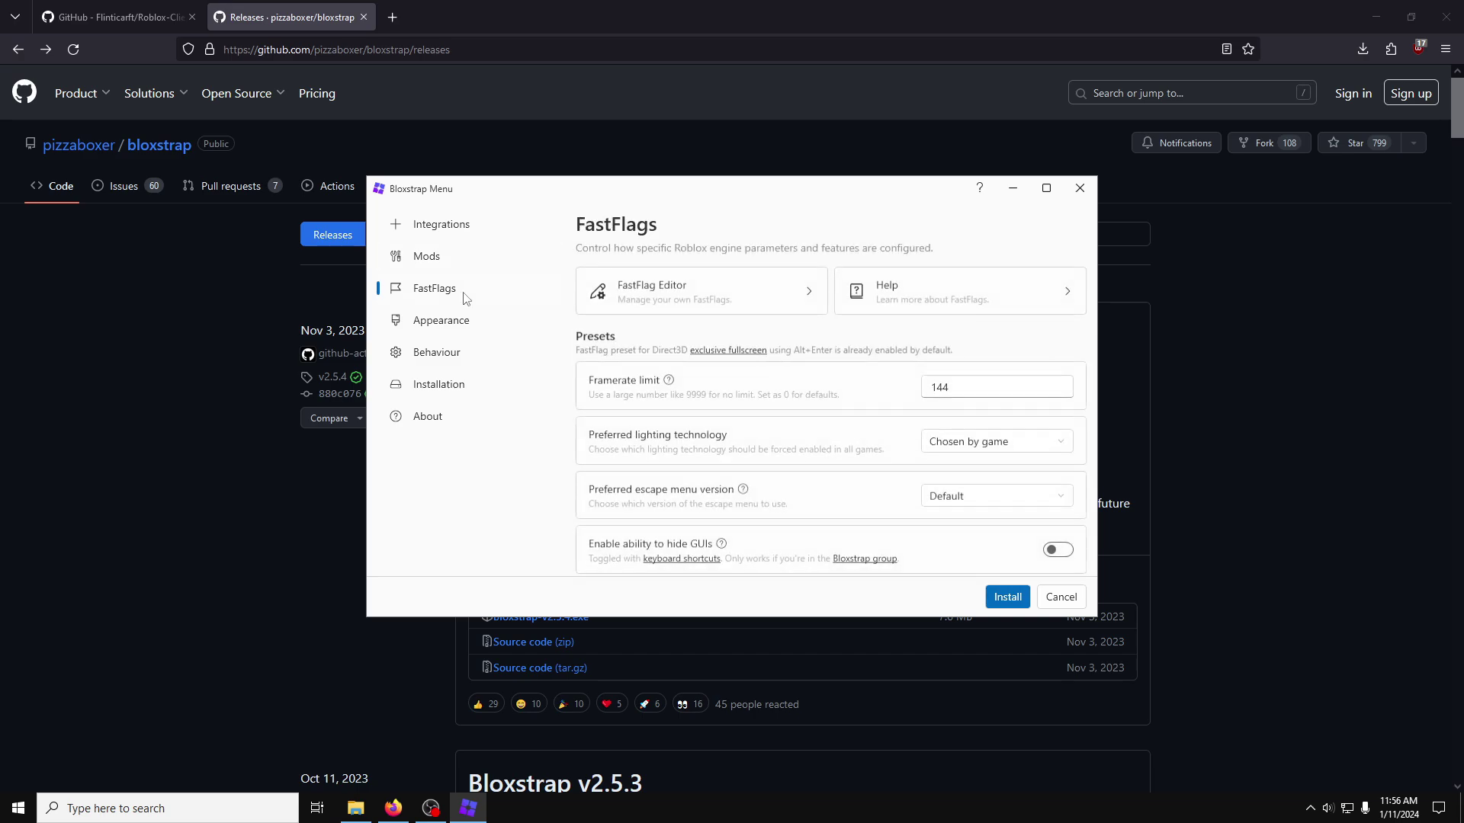
left_click_drag(964, 396, 920, 388)
type("165")
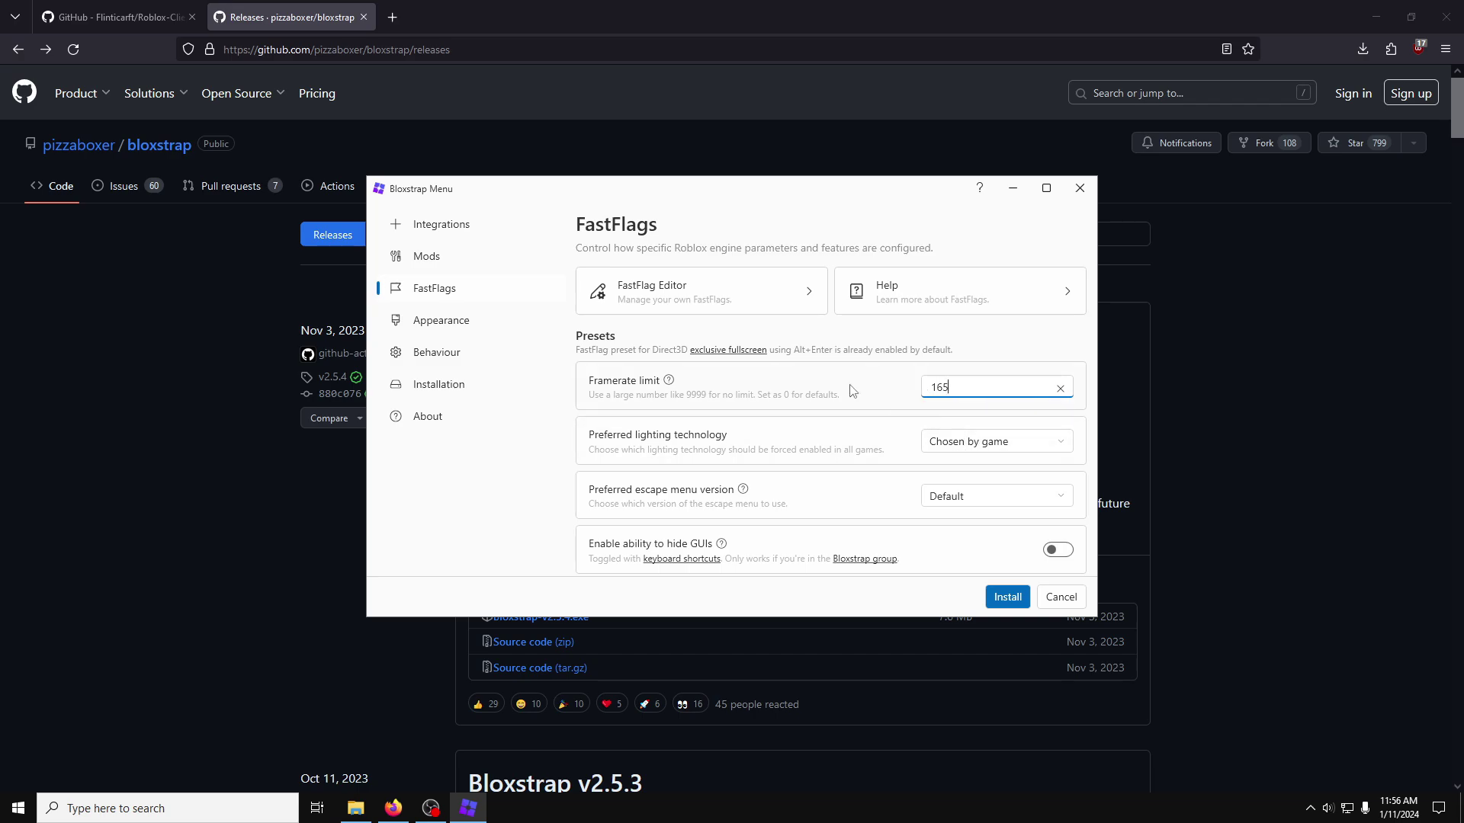
Step: Enable hide GUIs, old material textures, preserved rendering quality and the alternate graphics quality selector
scroll(854, 389, "down", 3)
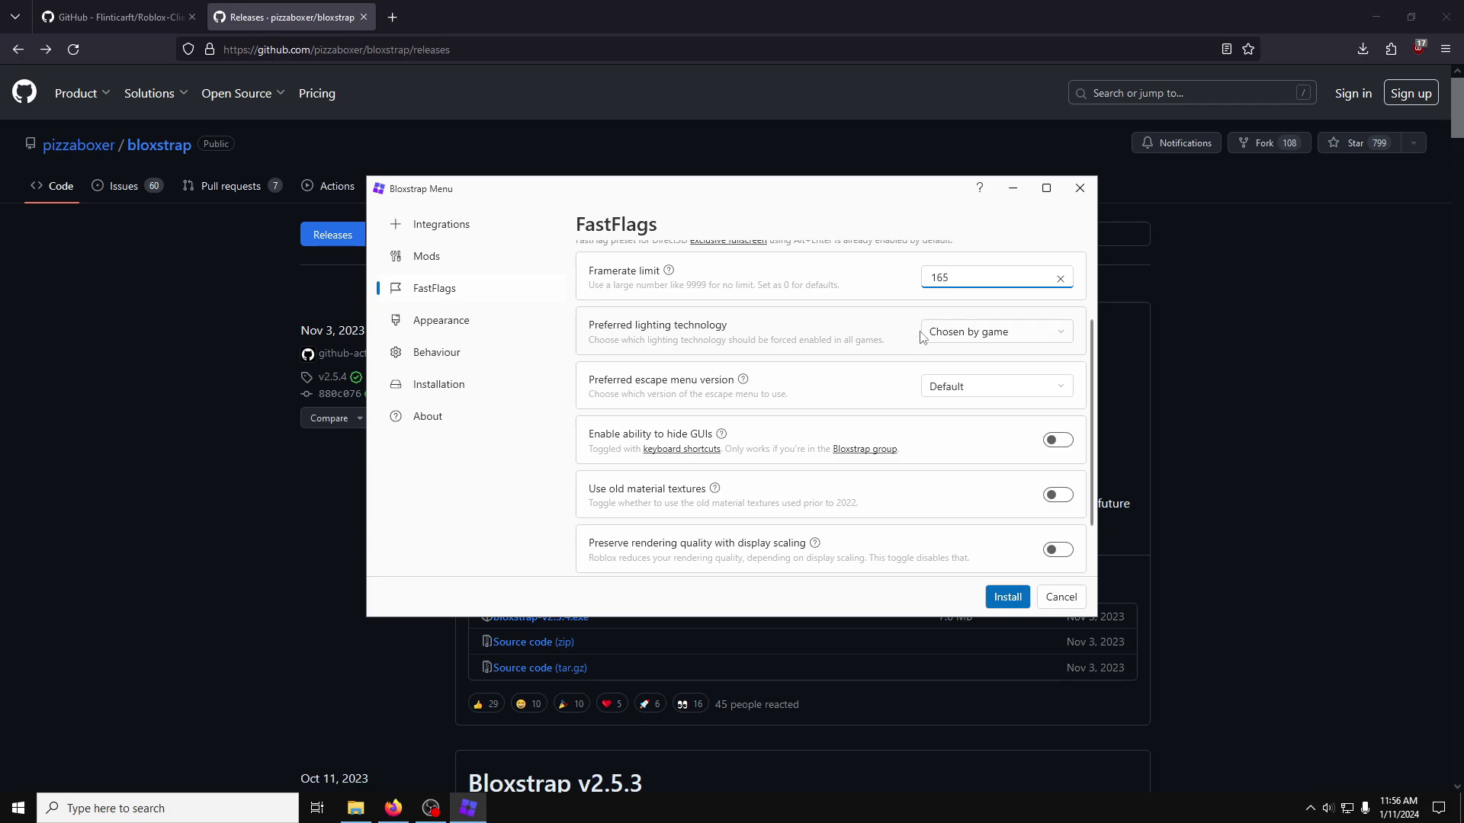
scroll(955, 343, "down", 2)
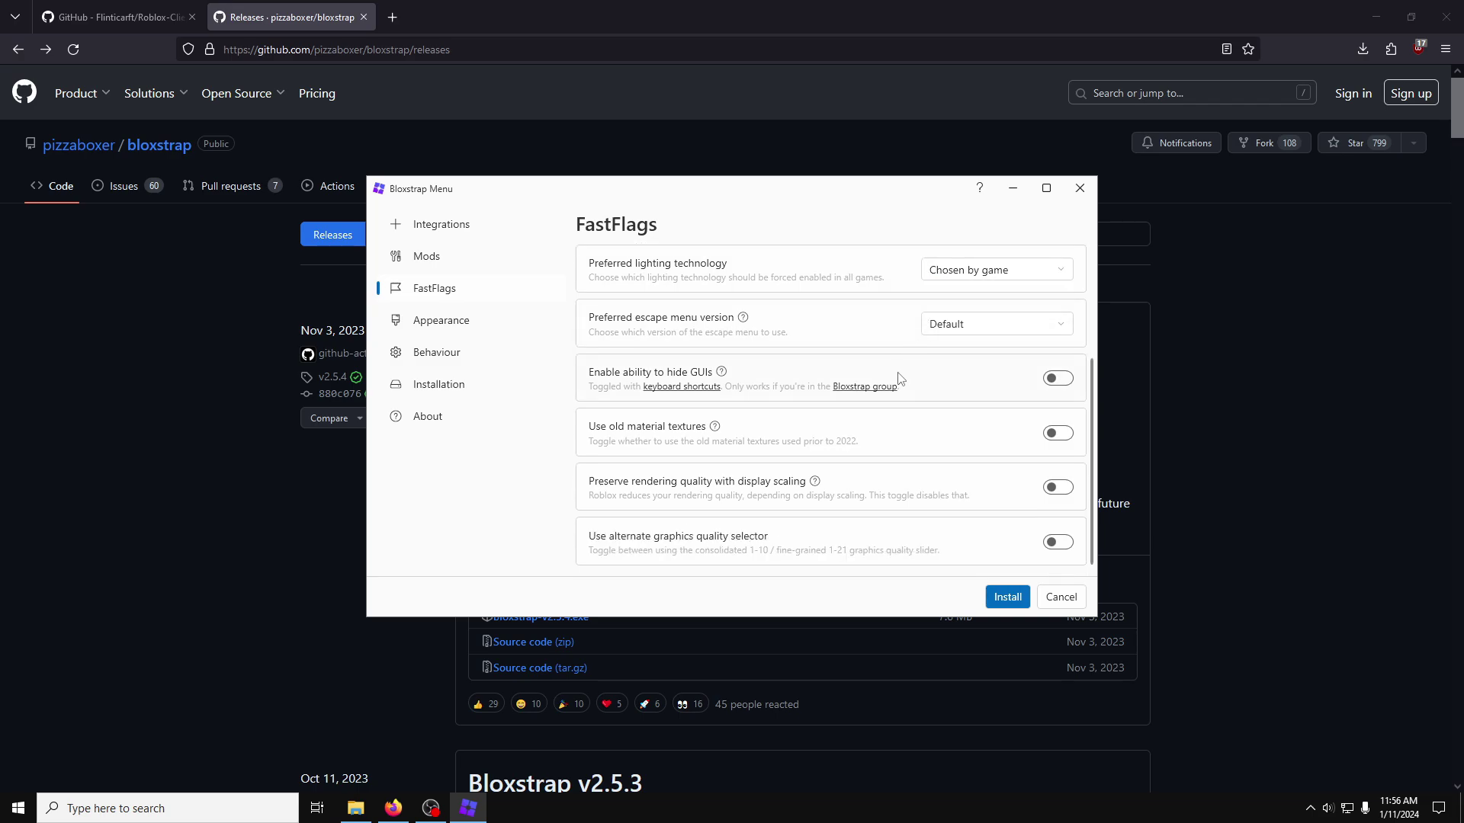
left_click(1060, 380)
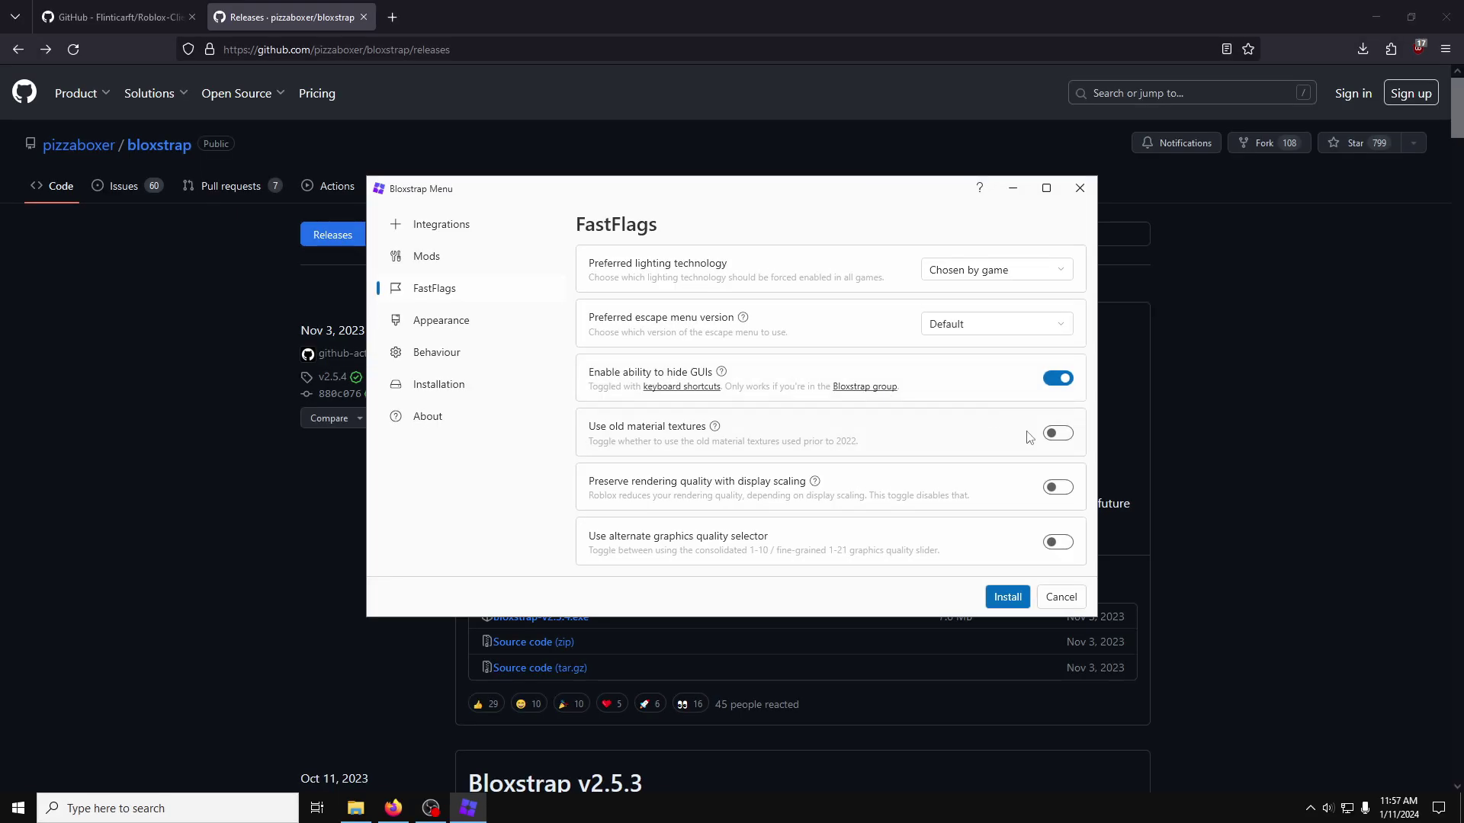
left_click(1070, 442)
left_click(1061, 491)
left_click(1075, 542)
Step: Pick a different bootstrapper icon in the Appearance settings
left_click(506, 330)
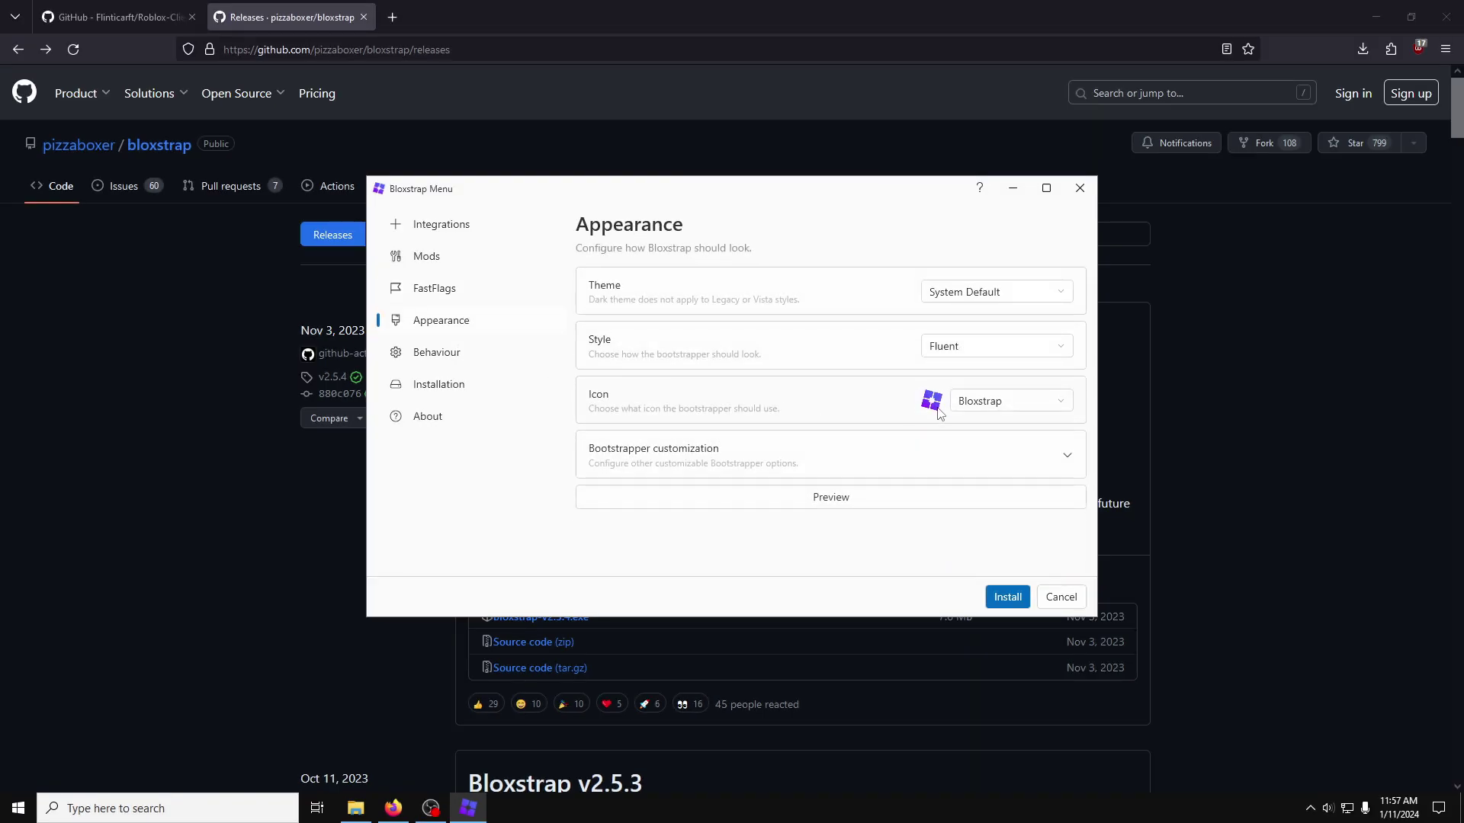
left_click(983, 406)
left_click(1002, 645)
Step: Review the Behaviour, About and Installation pages and proceed to the pre-install notes
left_click(437, 352)
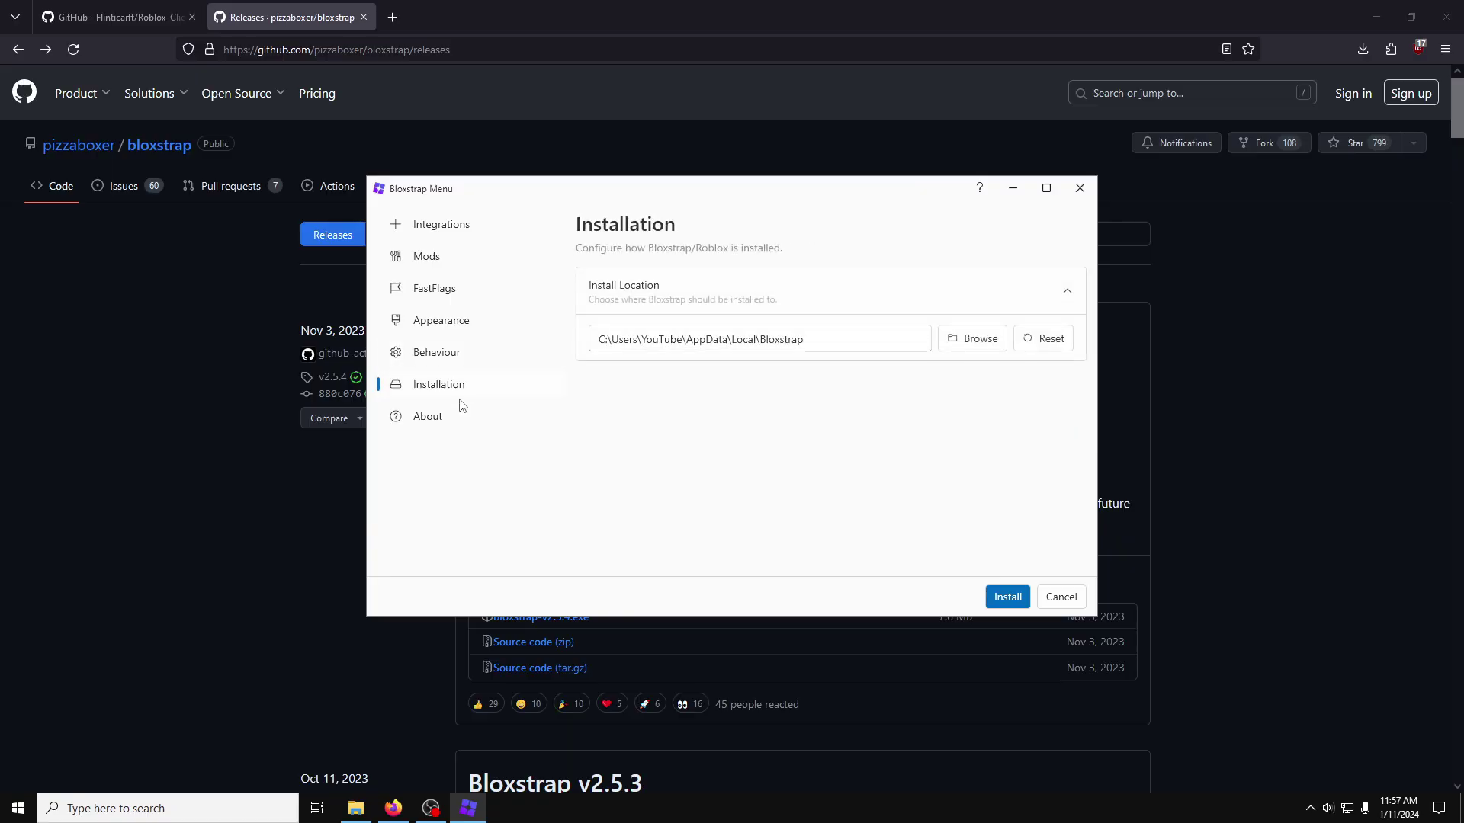
left_click(450, 416)
left_click(457, 386)
left_click(1004, 596)
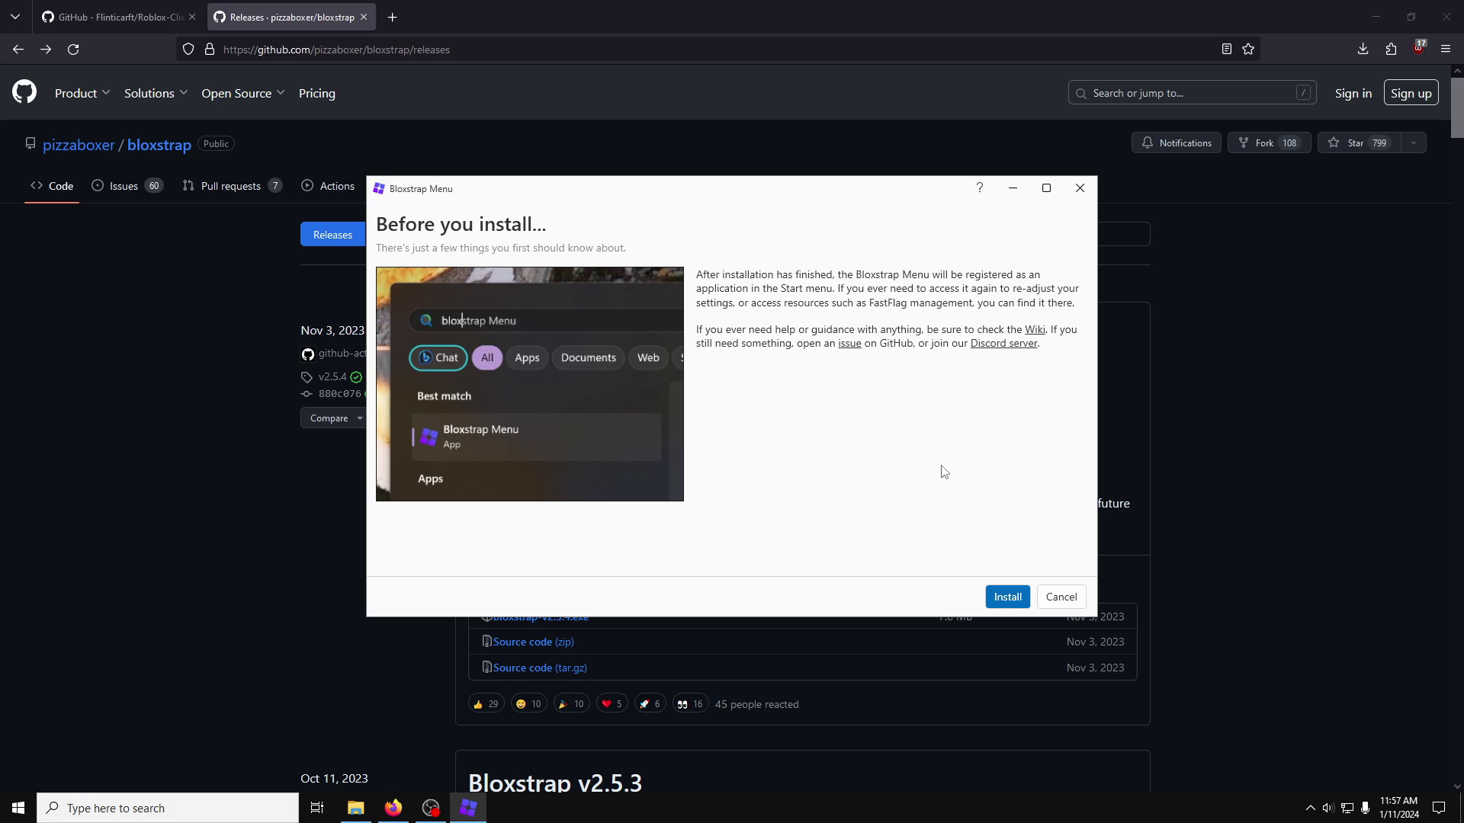
Step: Start installing Bloxstrap and Roblox and minimize the browser to watch the progress
left_click(1007, 597)
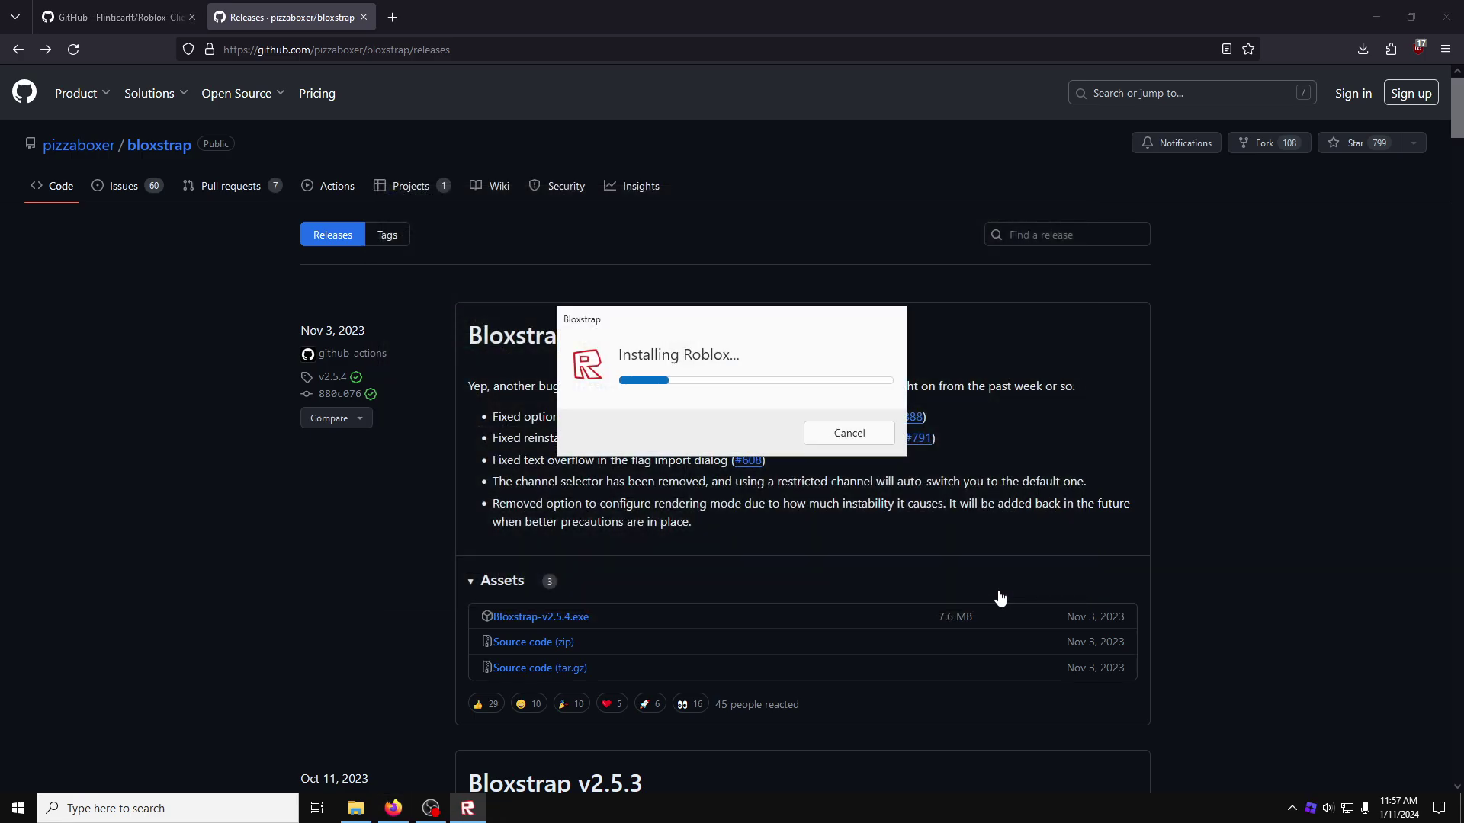
left_click(1375, 16)
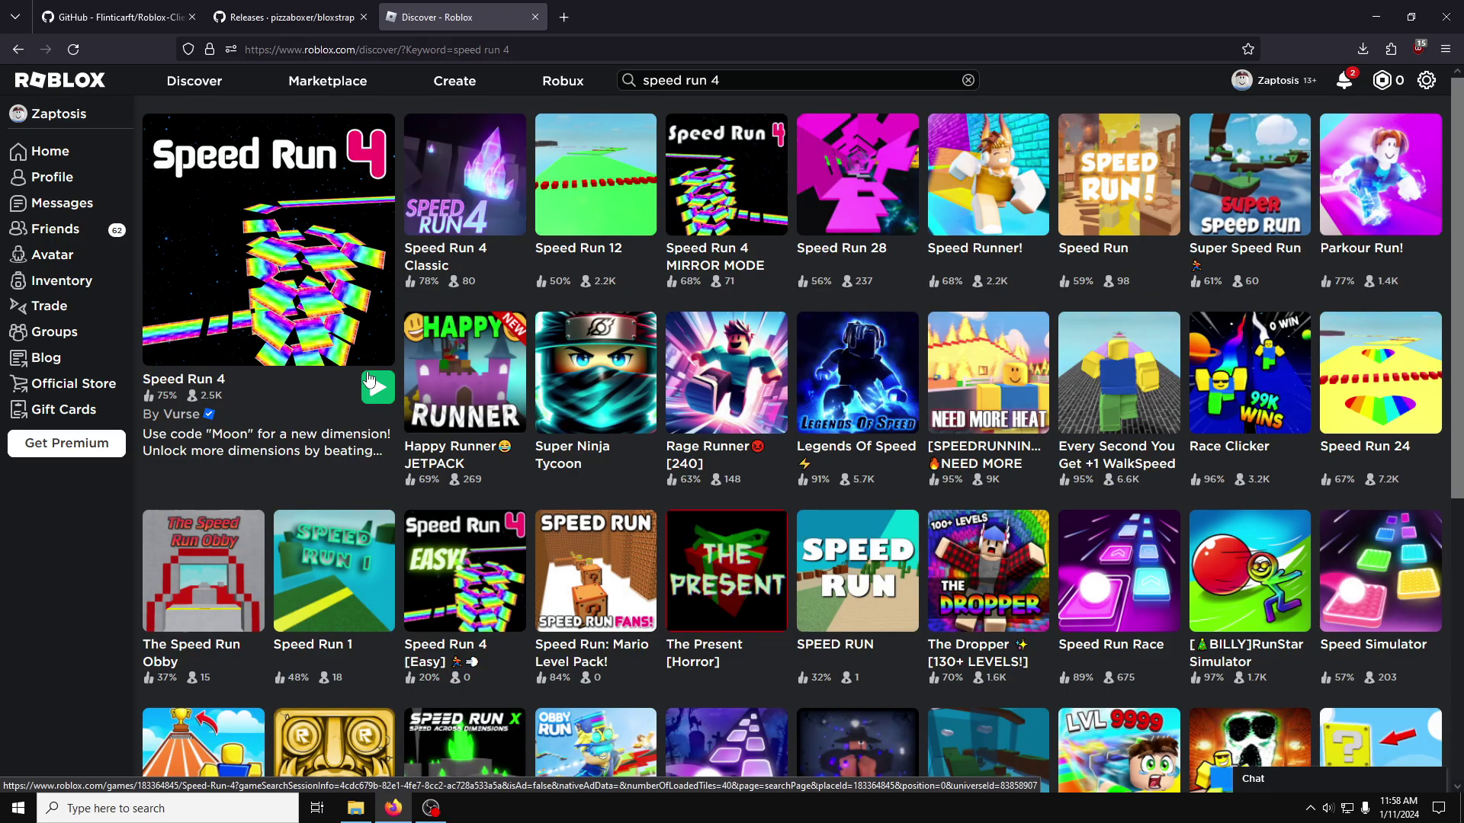
Step: Launch Speed Run 4 from its game page through Bloxstrap
left_click(374, 387)
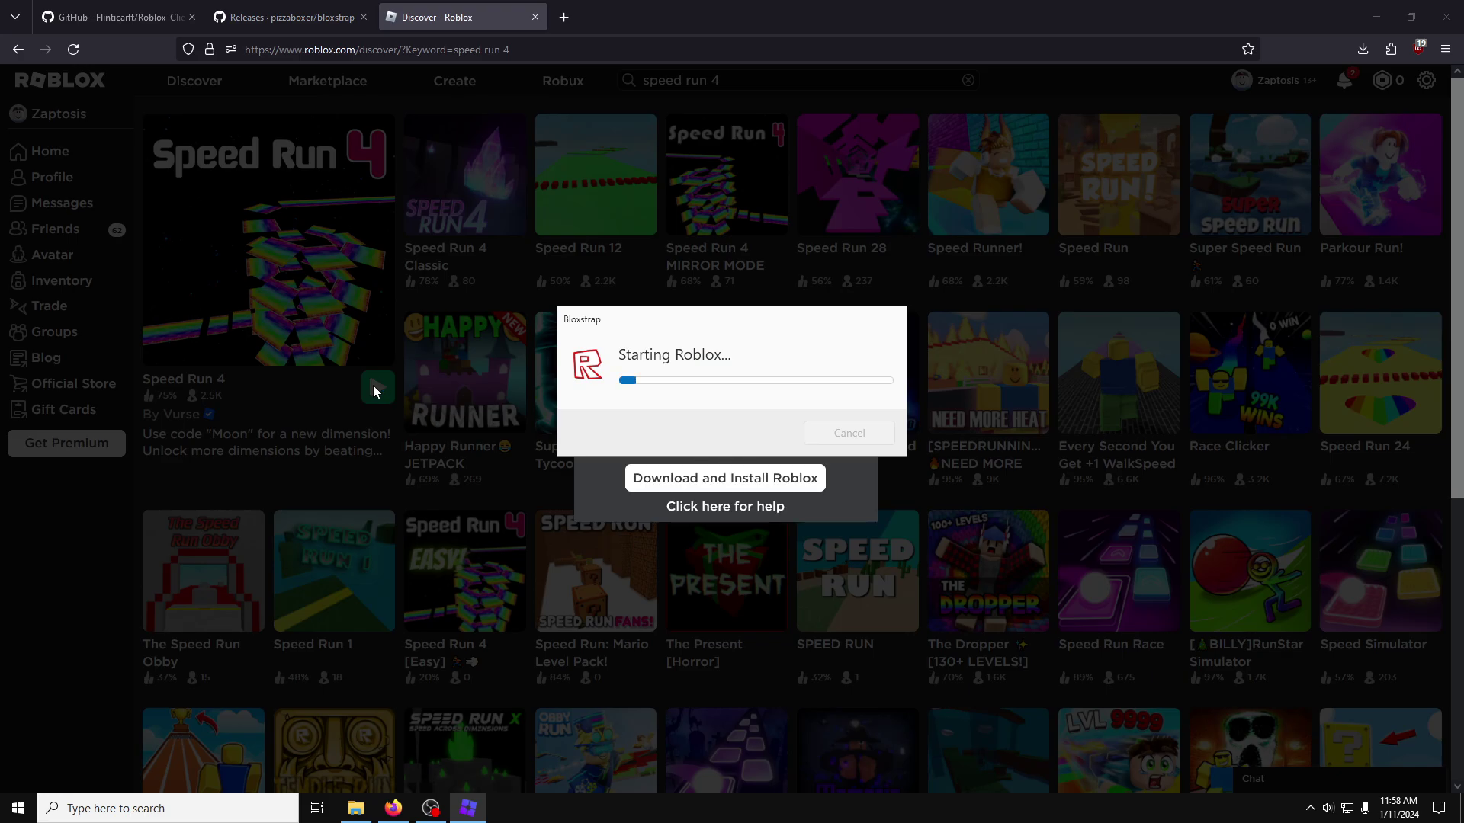
left_click(1310, 808)
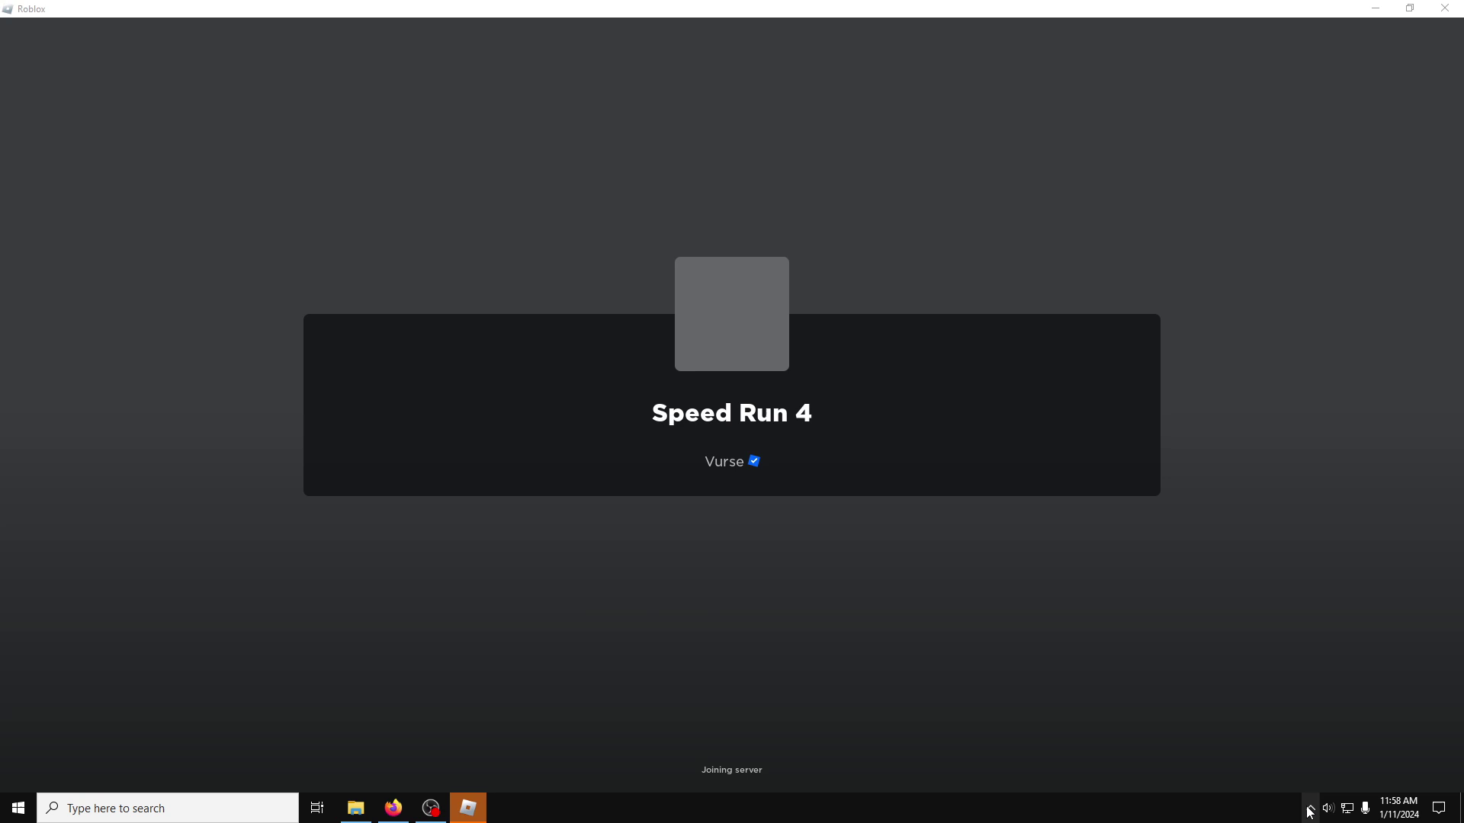
Step: Show the performance stats overlay with FPS and switch Speed Run 4 to fullscreen
left_click(1310, 809)
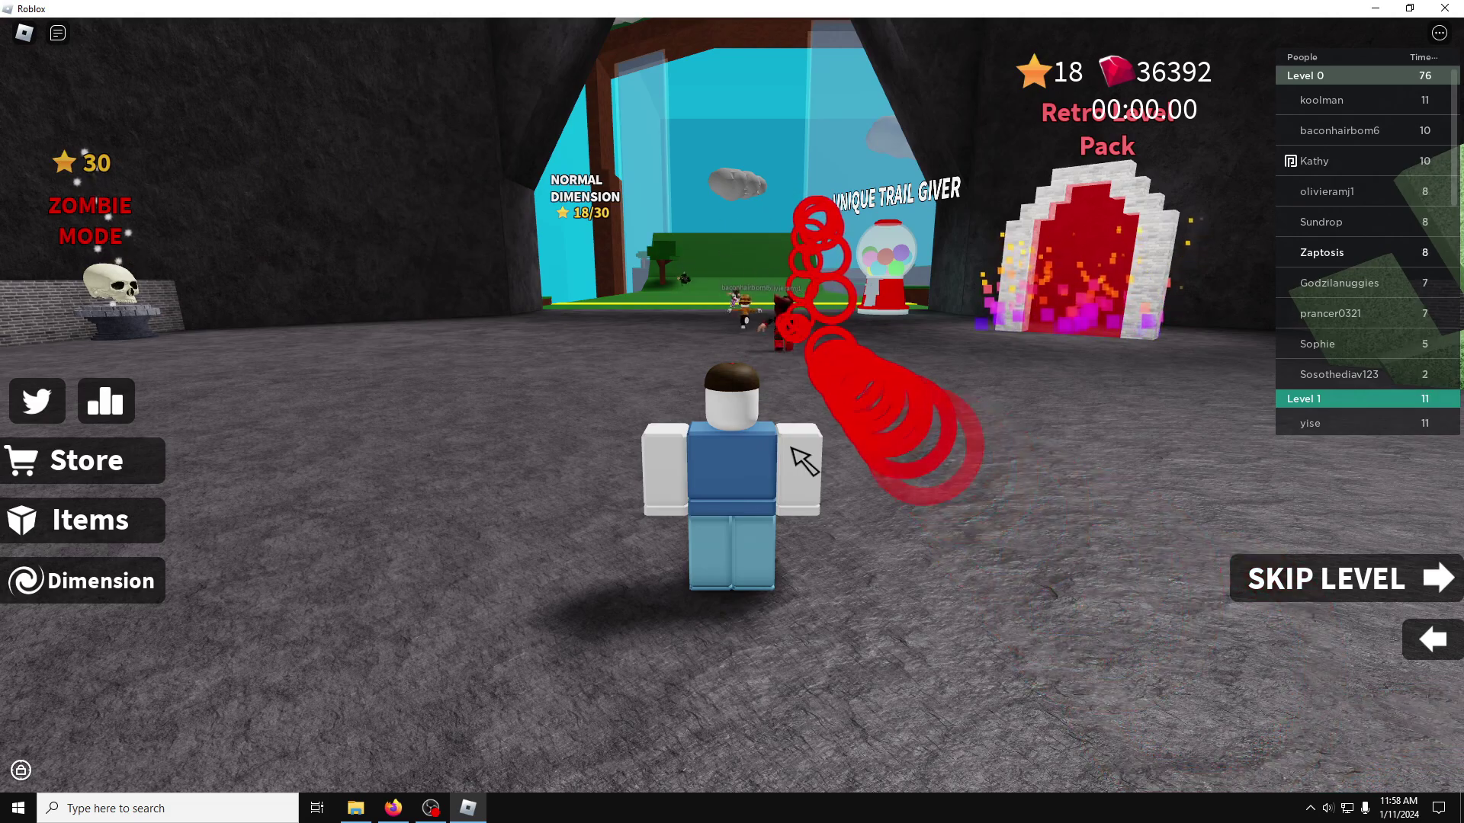
key("shift")
key("shift+F3")
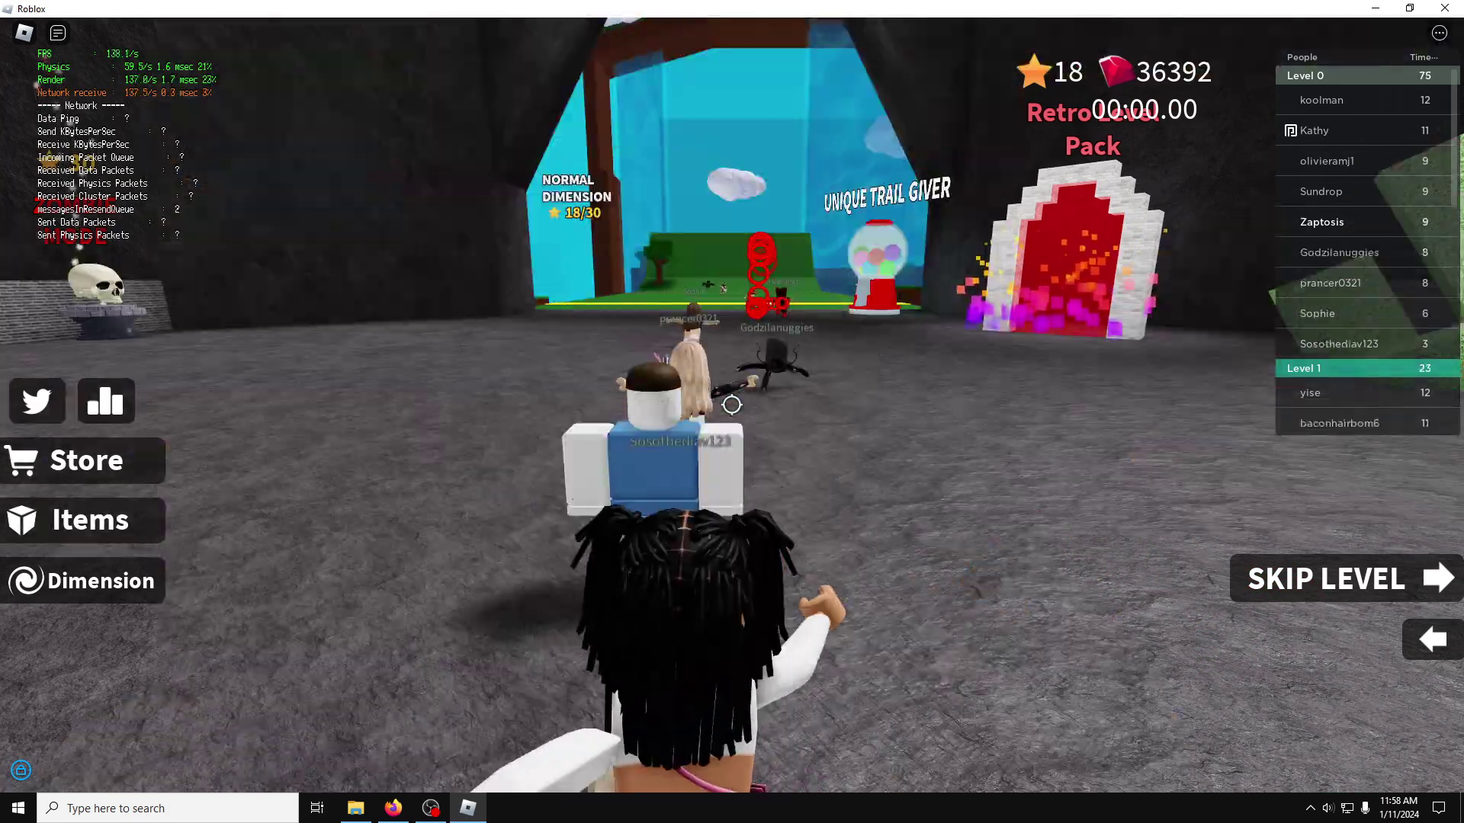
key("shift")
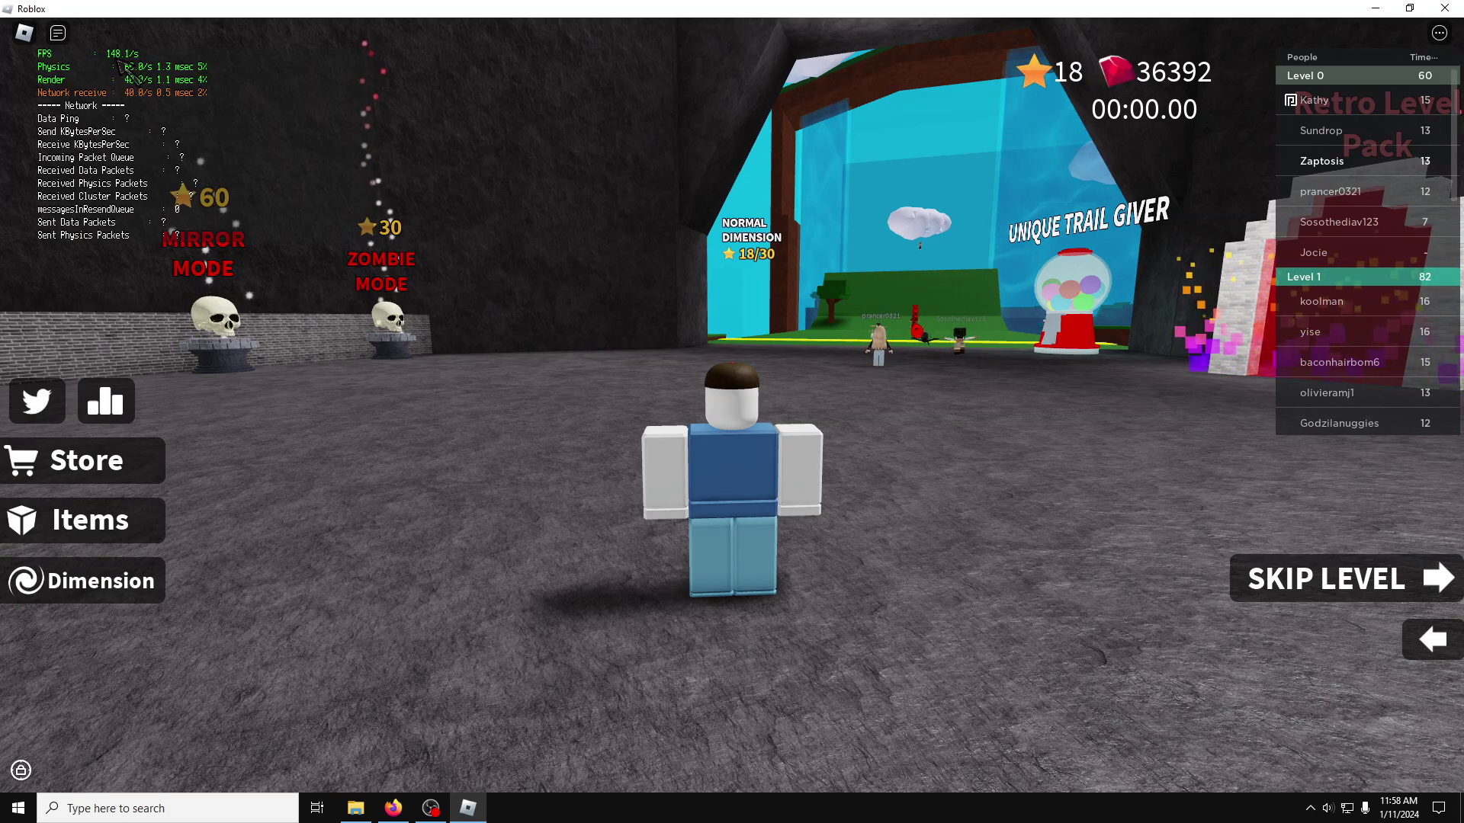
key("w")
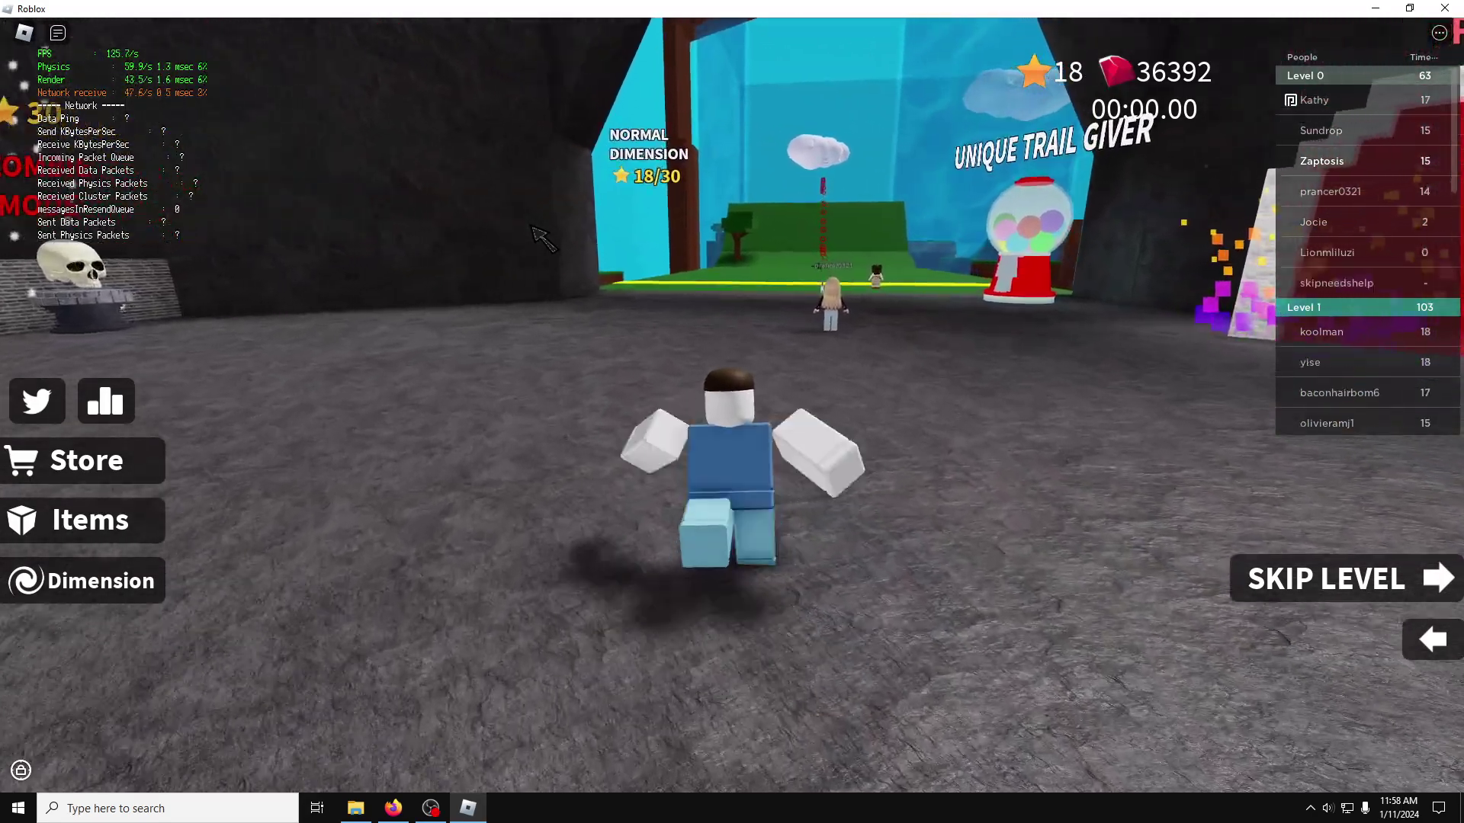
key("shift+F3")
key("w")
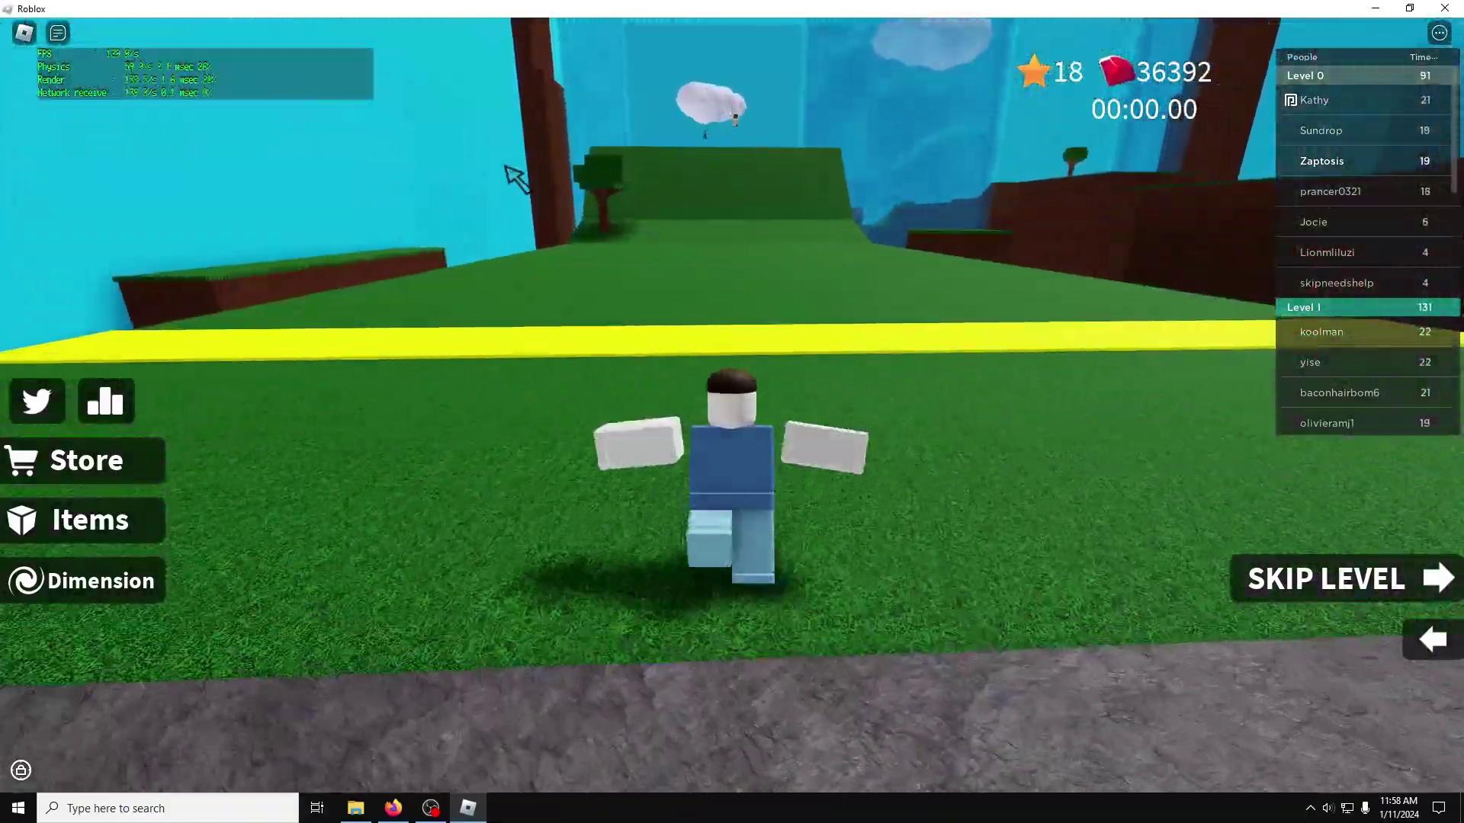
key("w")
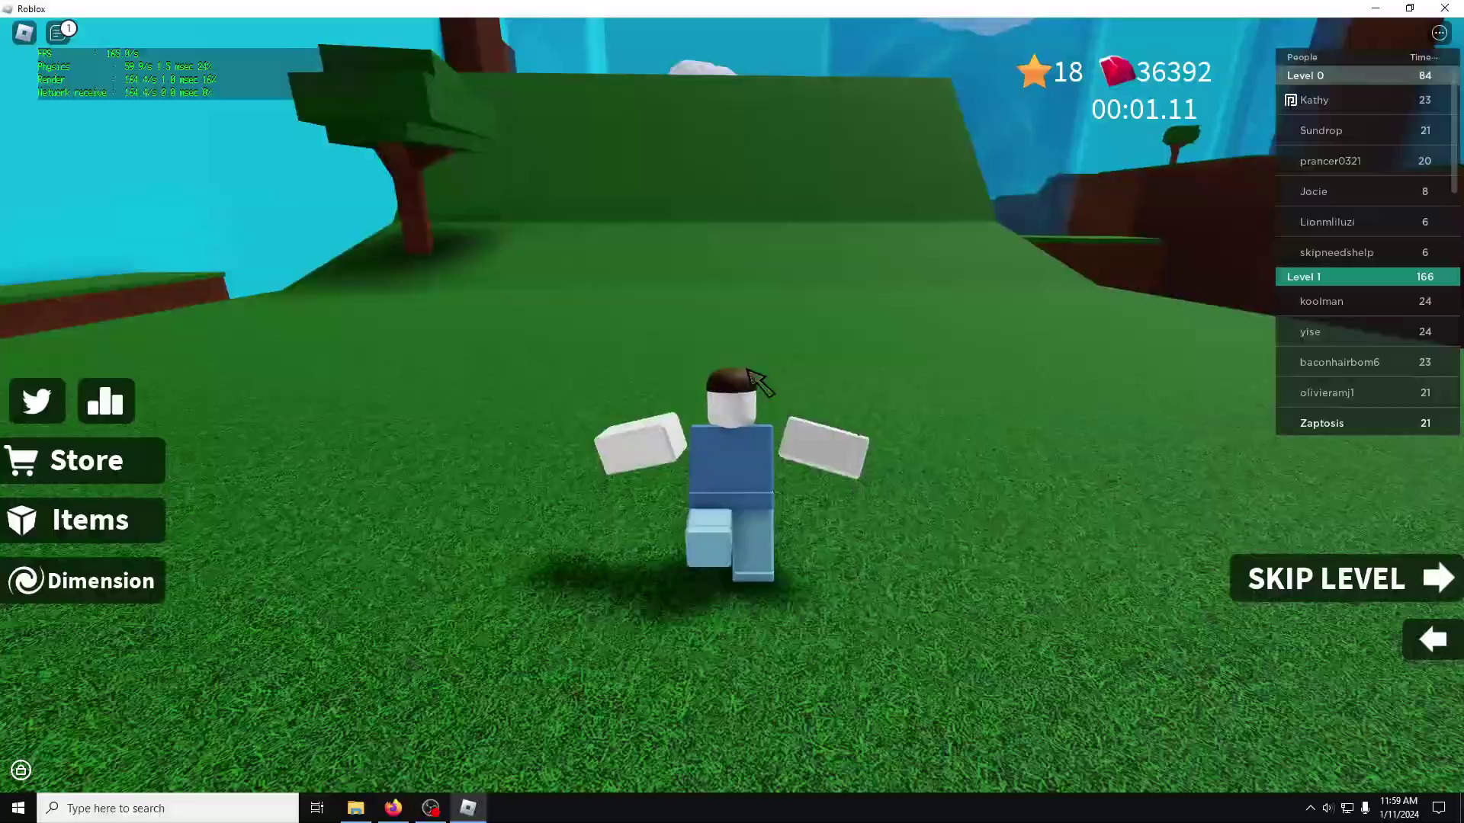
key("F11")
Step: Run and jump across the green platforms and grass into the water, orbiting the camera
key("w")
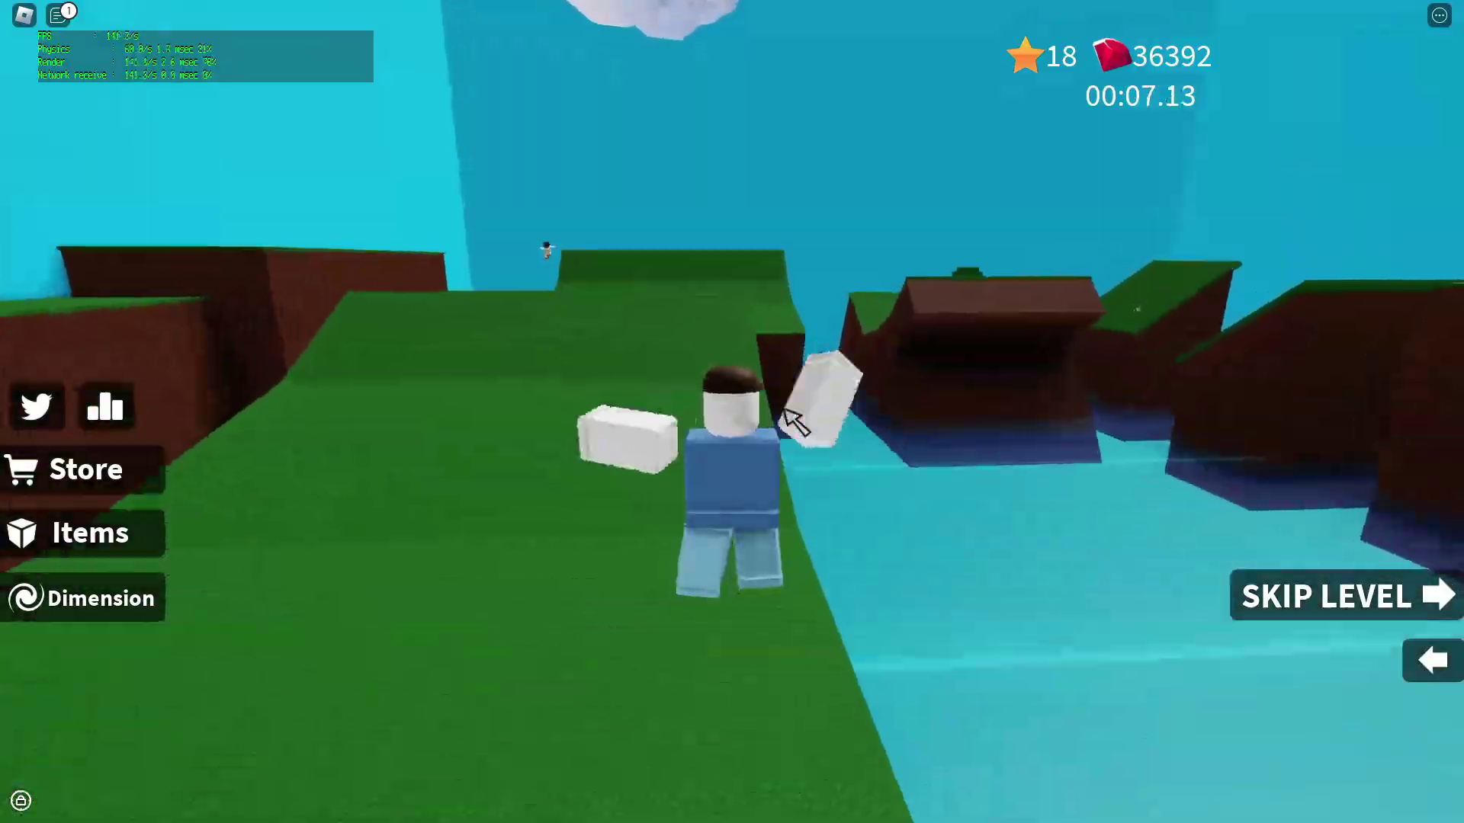
key("w")
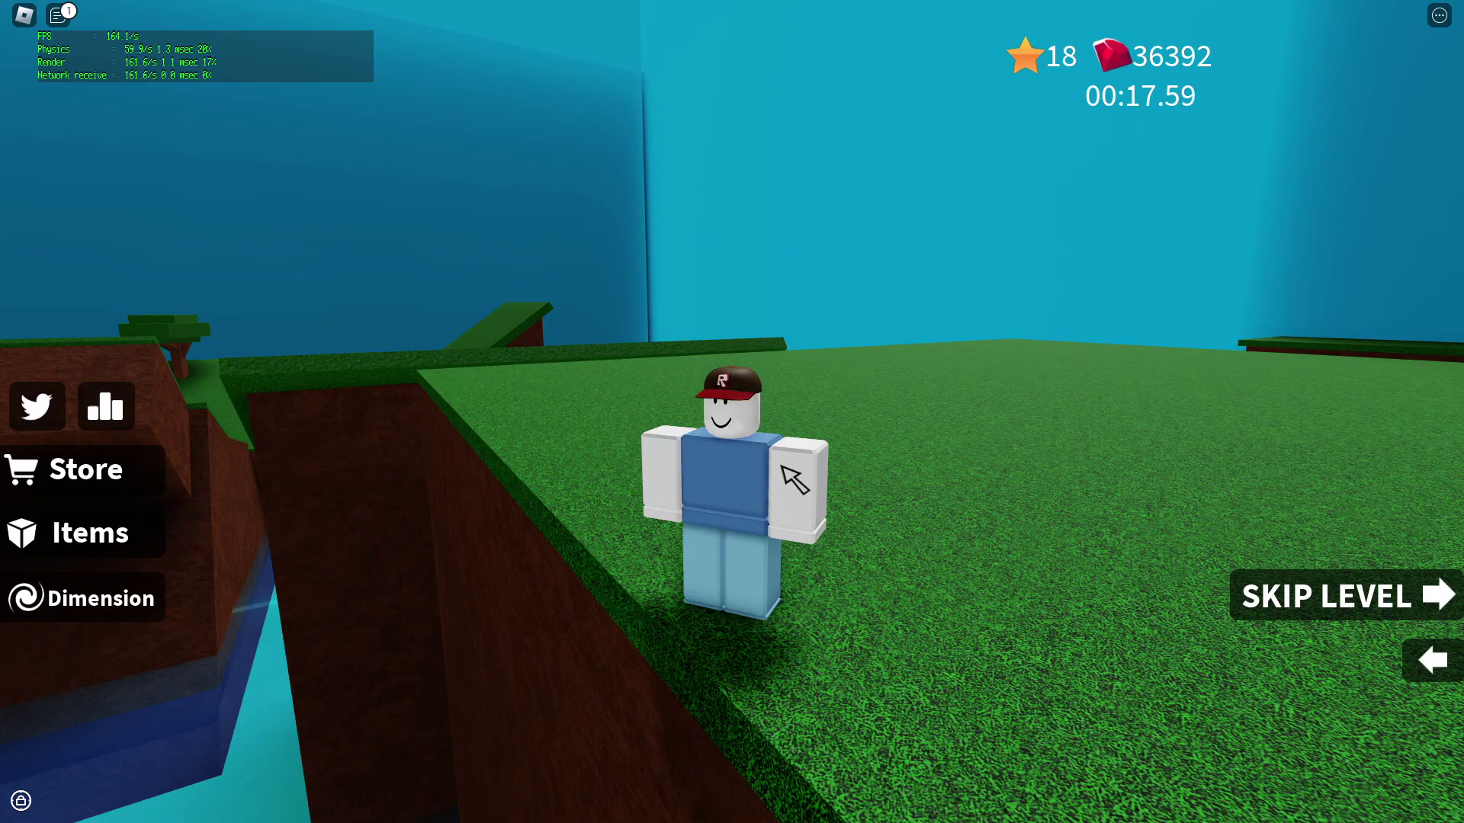
key("Left")
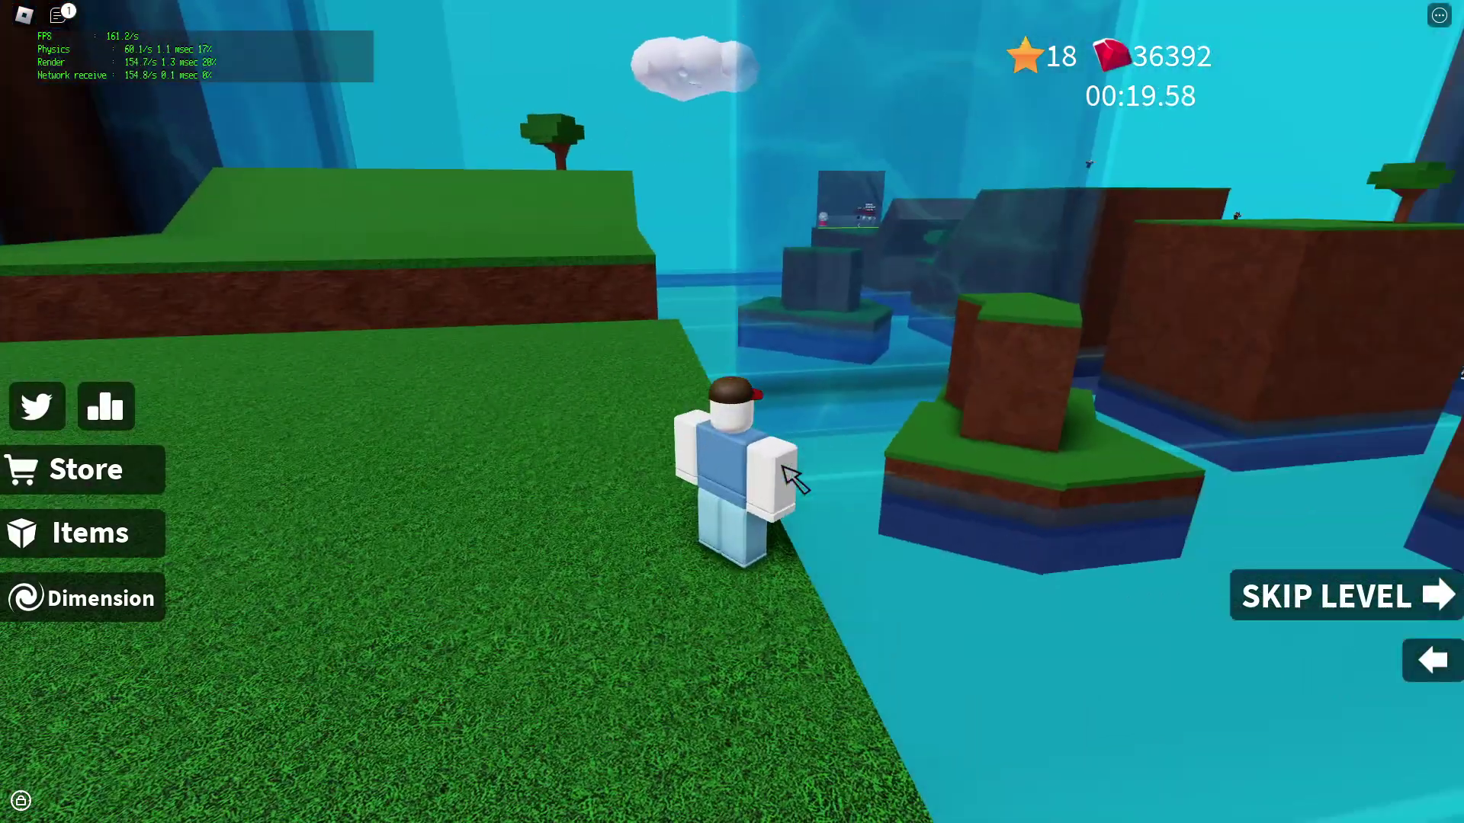
scroll(793, 480, "down", 3)
key("Right")
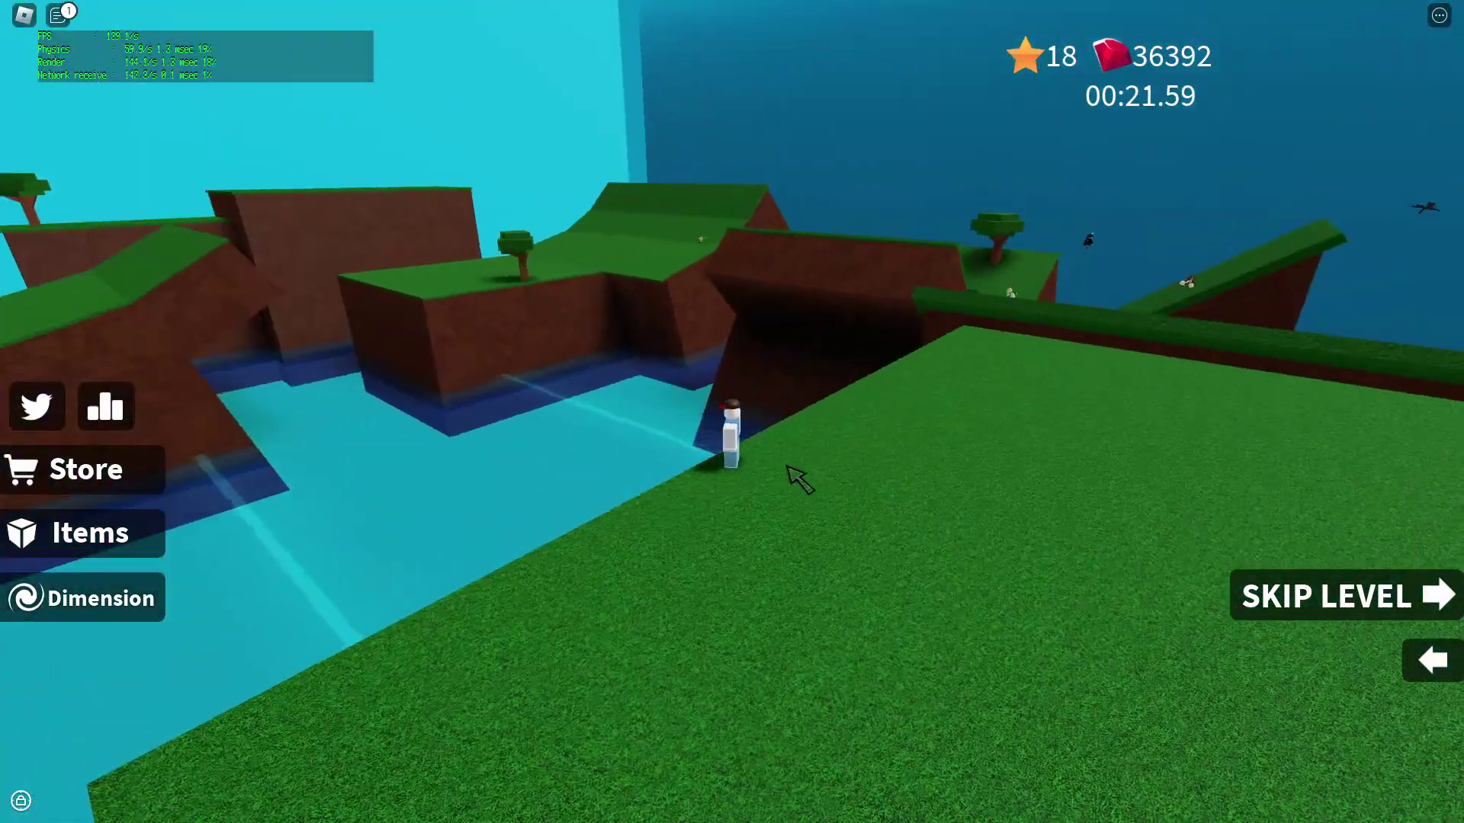
scroll(758, 481, "up", 3)
key("w")
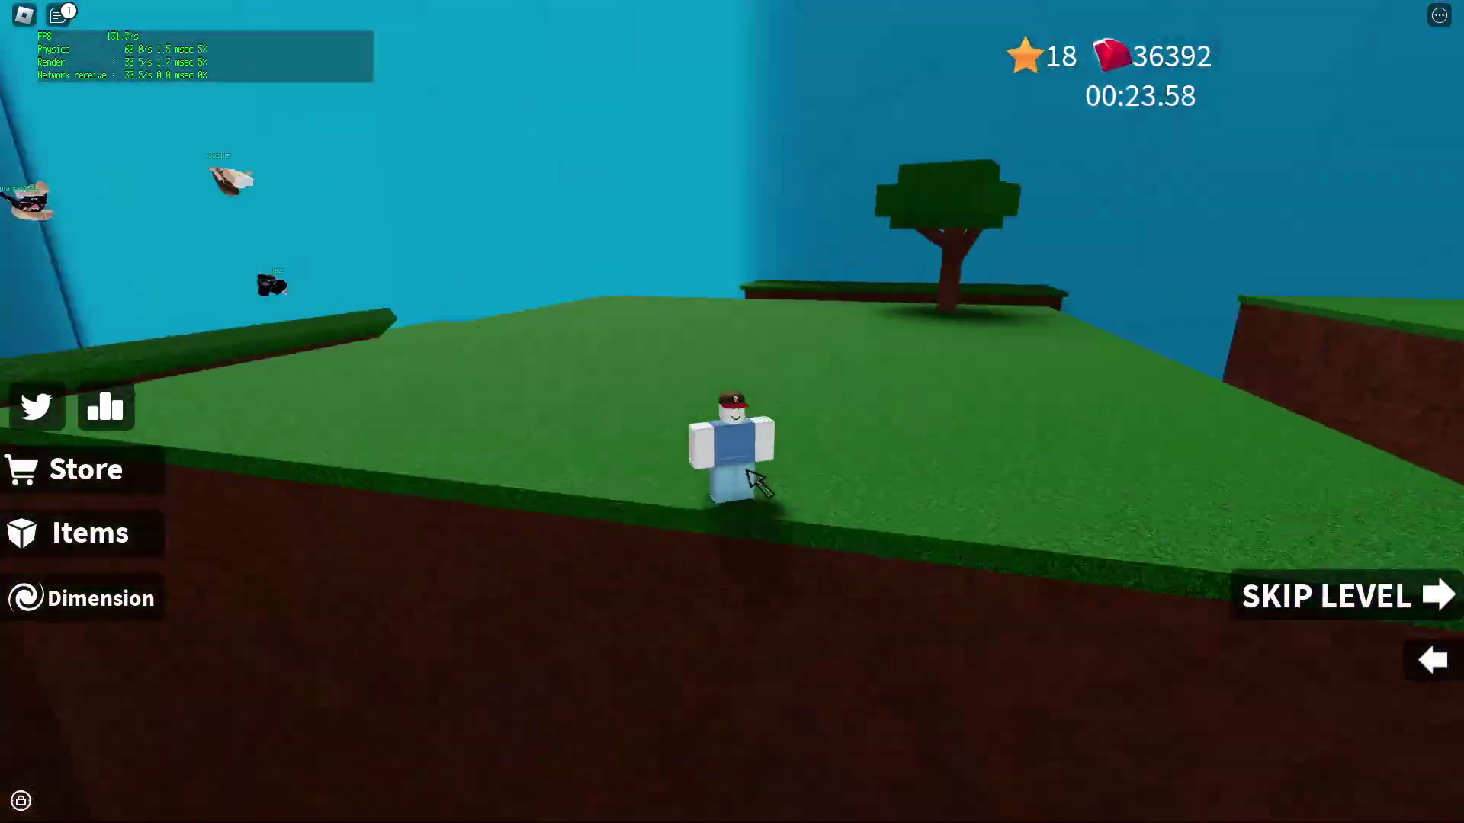
key("space")
key("Left")
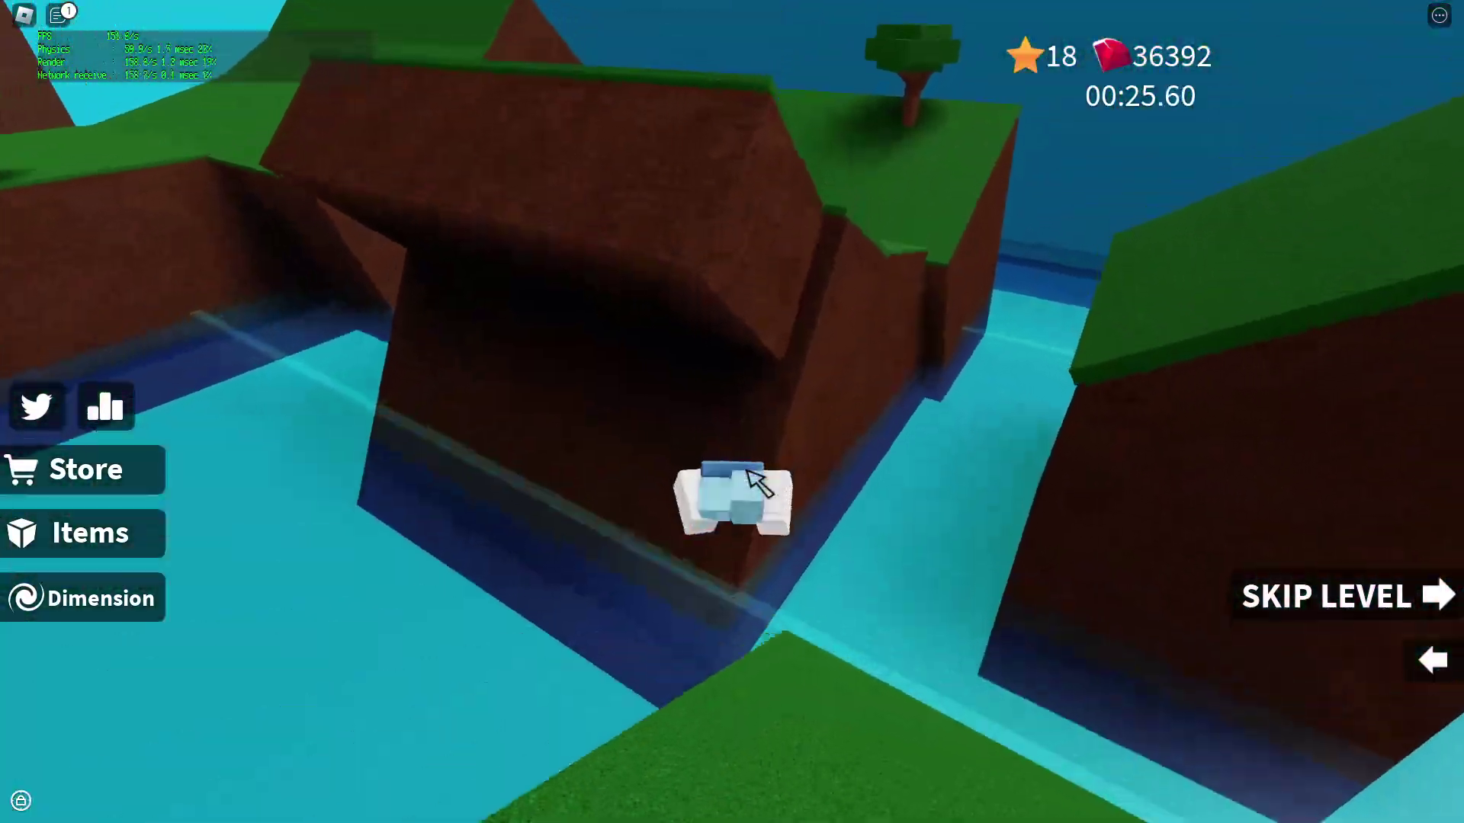
key("Left")
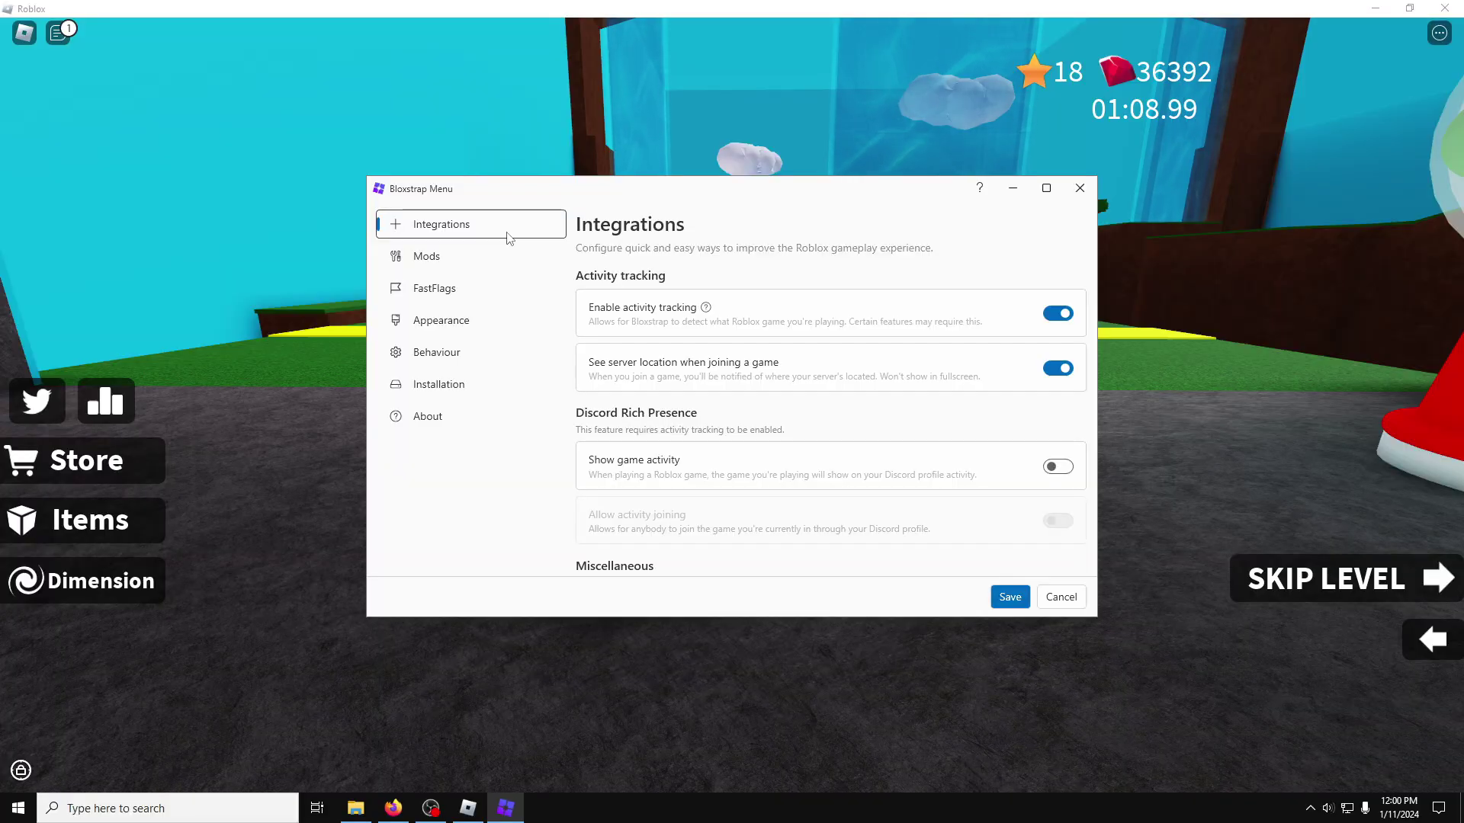
Step: Set the Bloxstrap menu theme to Dark under Appearance and save, returning to Speed Run 4
left_click(457, 327)
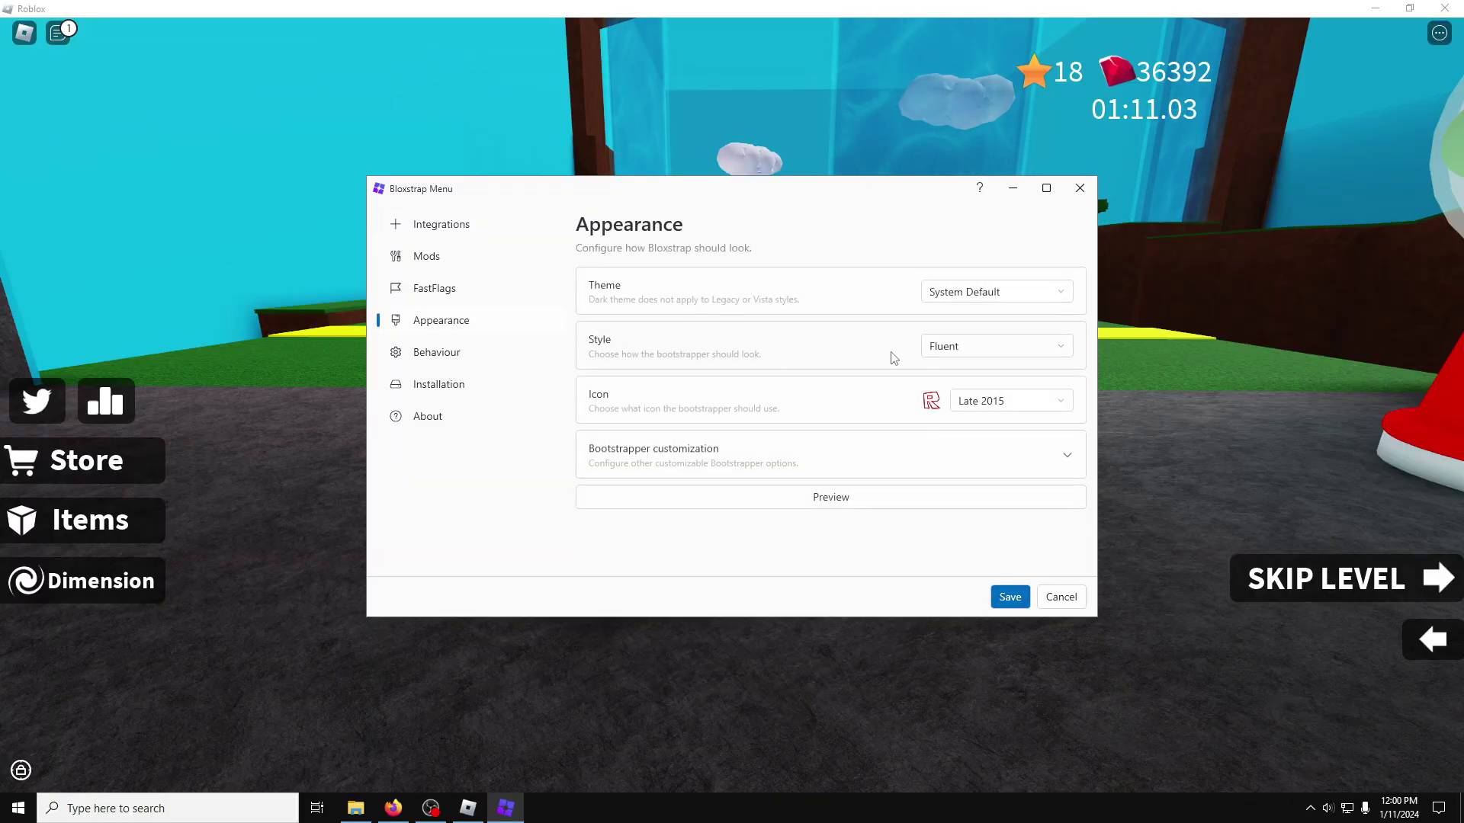
left_click(1059, 297)
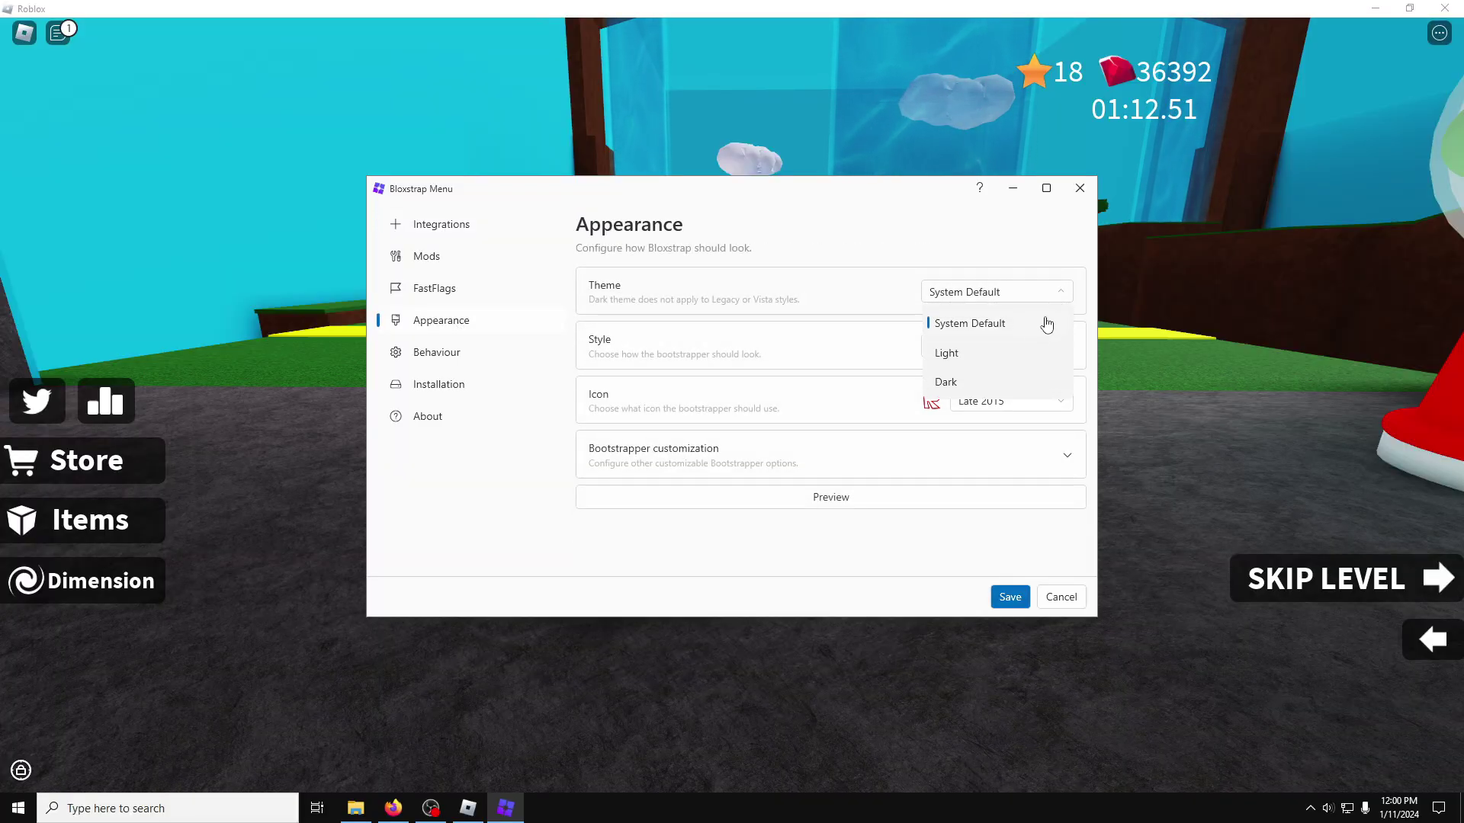
left_click(971, 383)
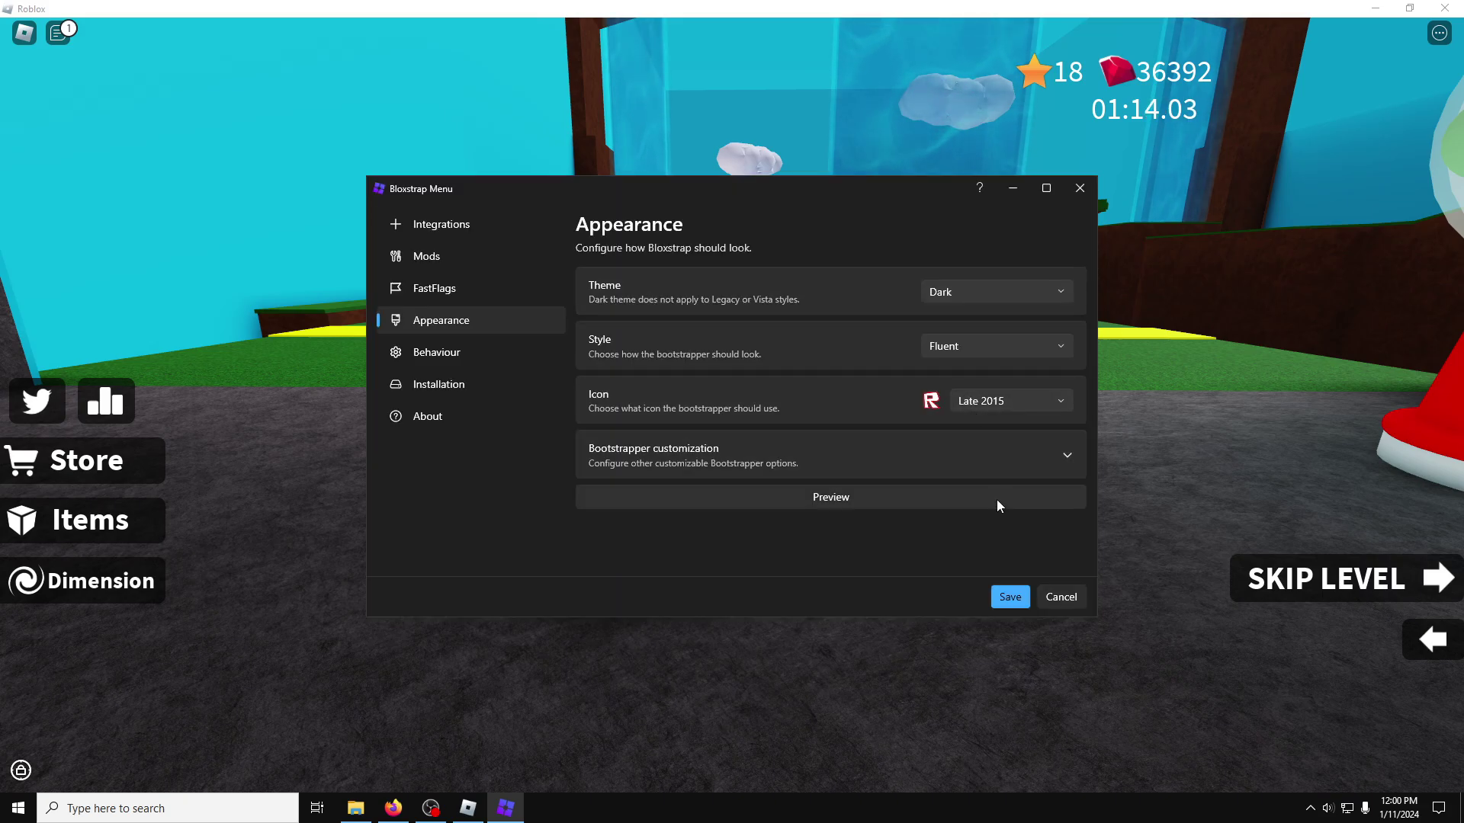
left_click(1009, 598)
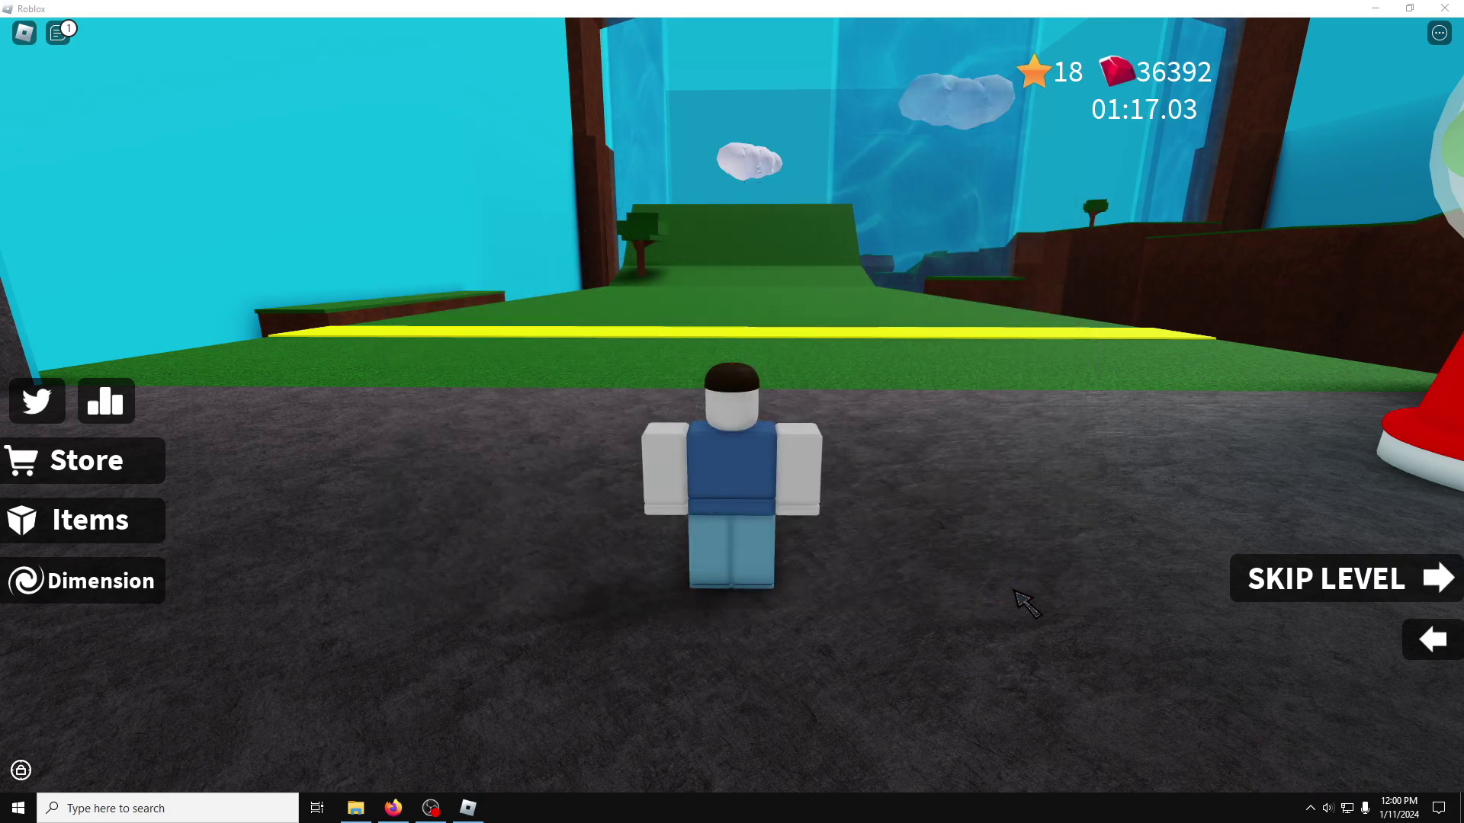